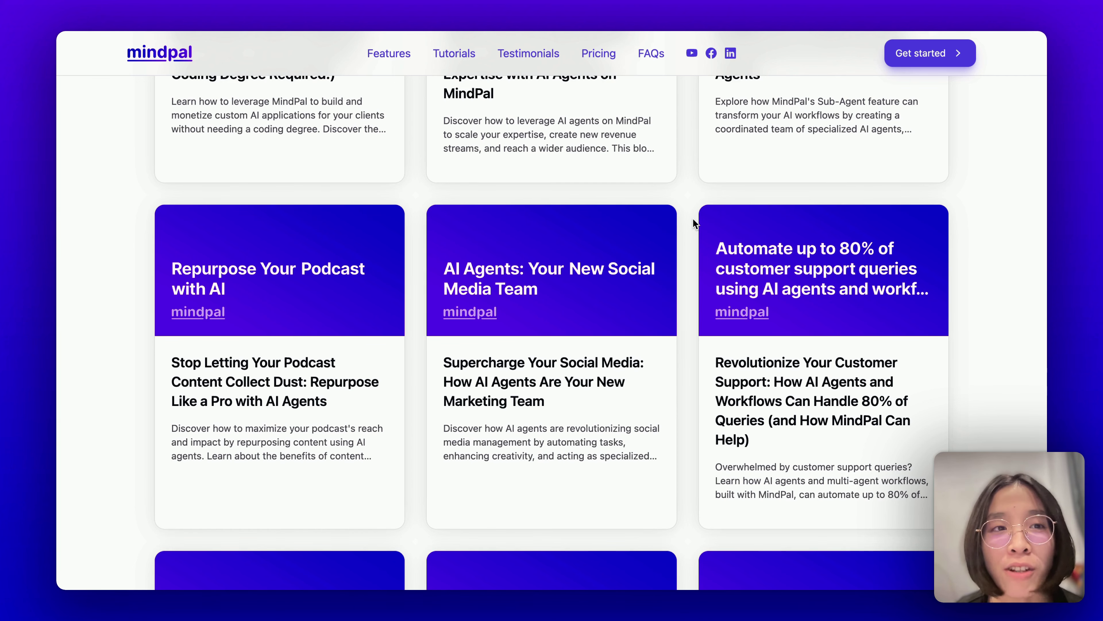
Highlight the title of the blog post "How to stack multiple GPTs together to do a multi-step process"
scroll(692, 219, down, 2)
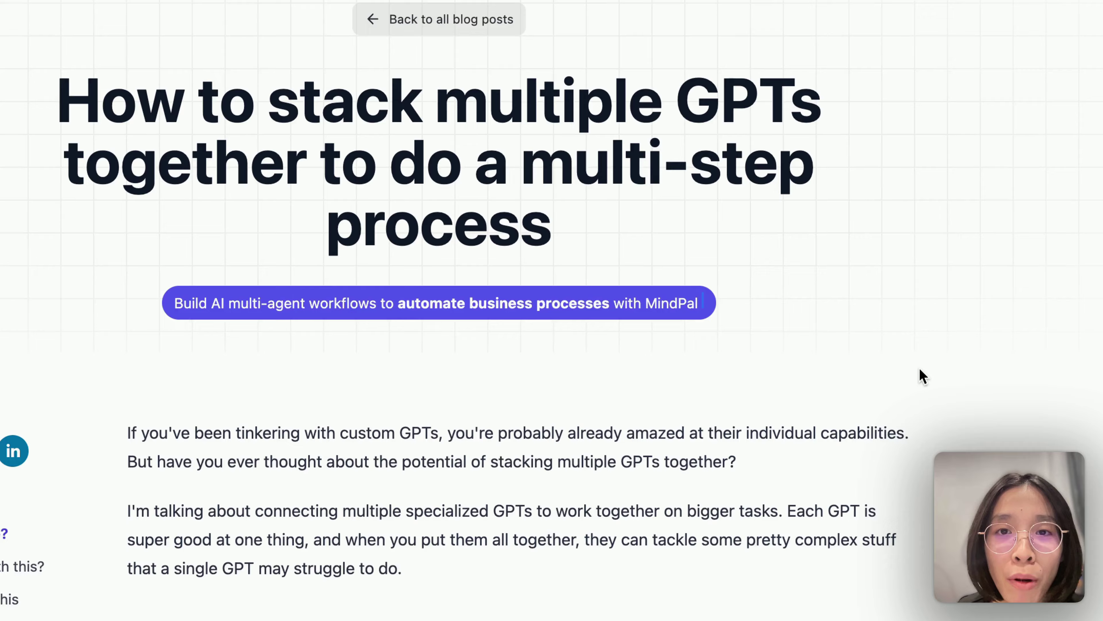
drag(57, 102, 132, 102)
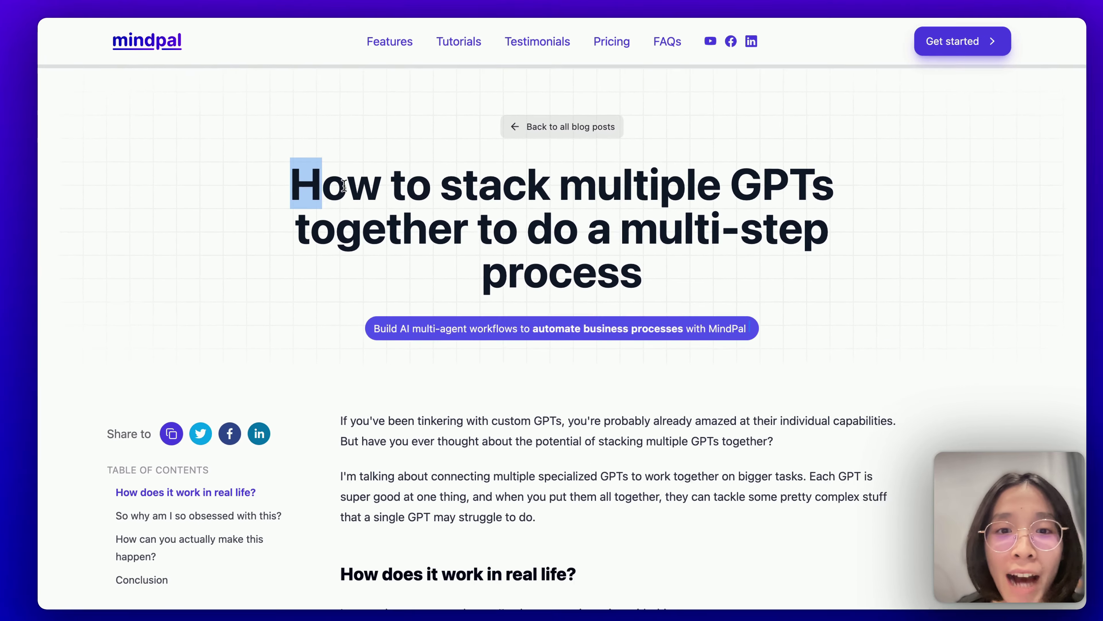
drag(344, 186, 724, 274)
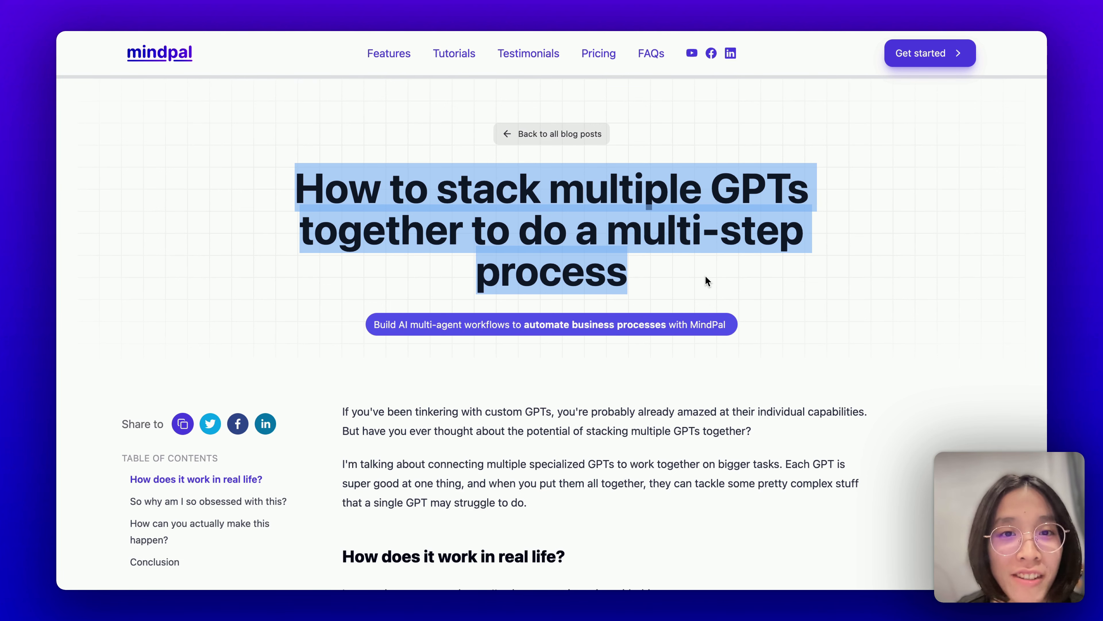
Skim the article's introduction and the use cases under "How does it work in real life?"
scroll(706, 278, down, 4)
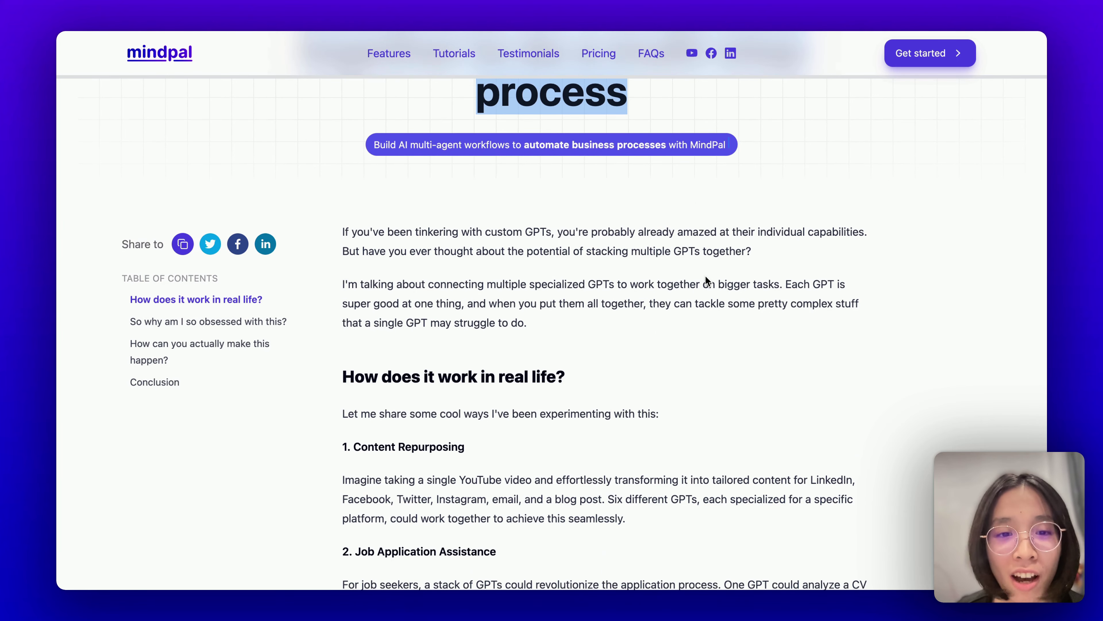
scroll(705, 276, down, 4)
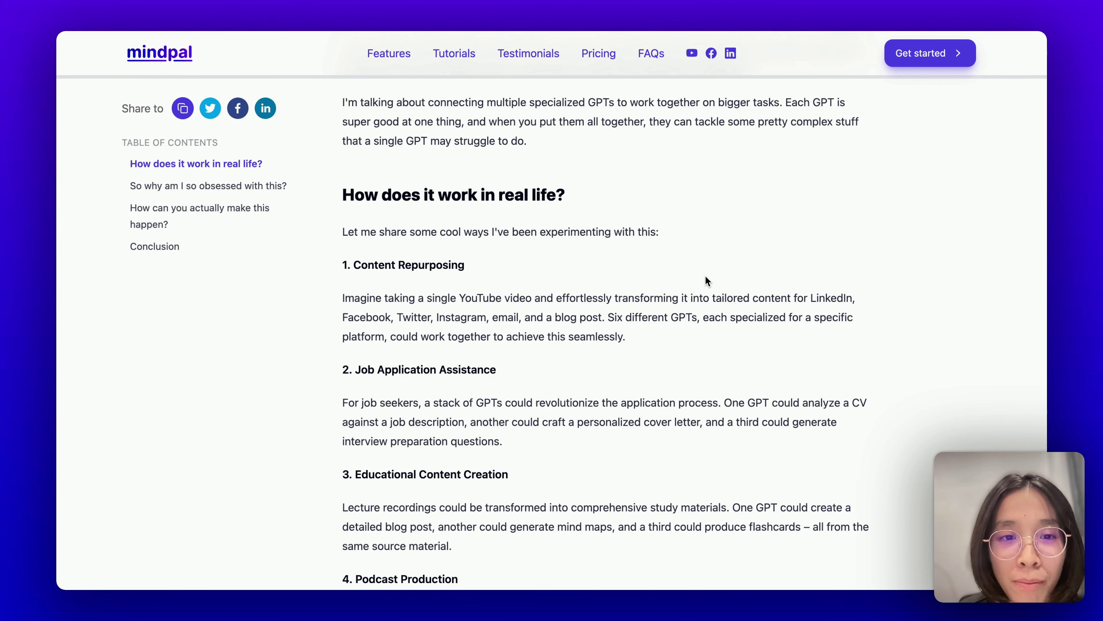
scroll(705, 276, down, 4)
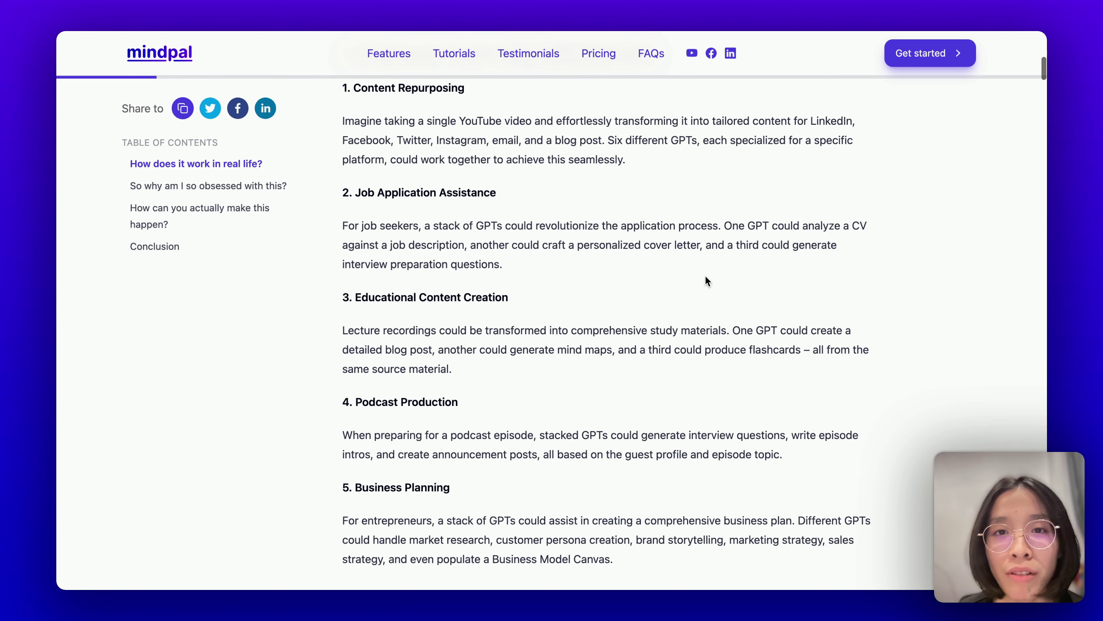
scroll(705, 277, up, 6)
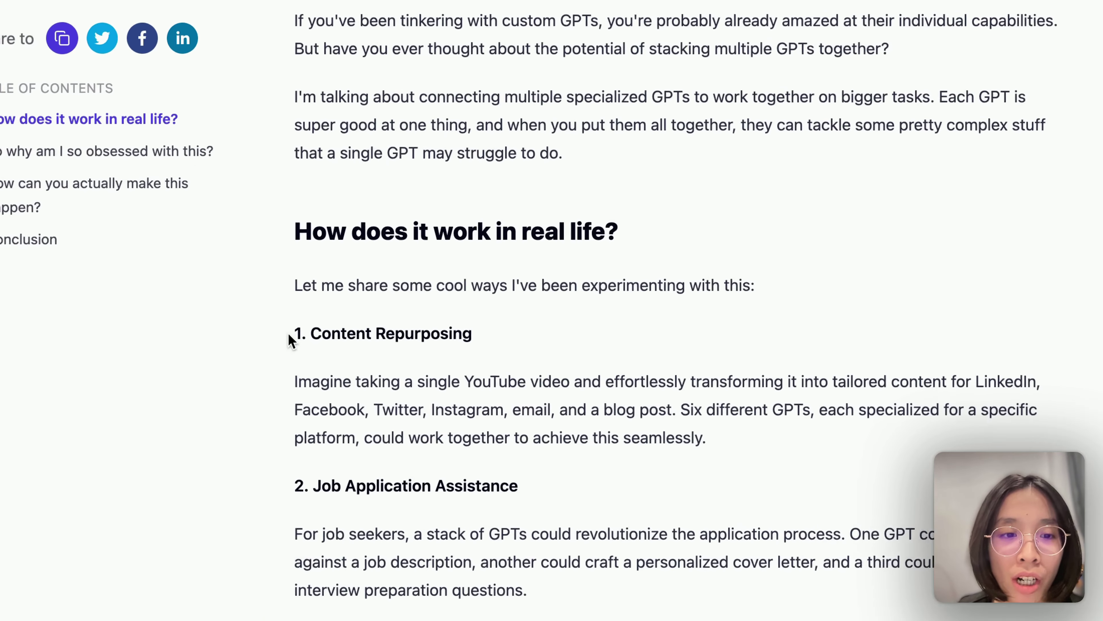
Highlight the article's use-case headings one after another, from Content Repurposing to Podcast Production
drag(288, 333, 664, 340)
scroll(579, 326, down, 4)
click(330, 309)
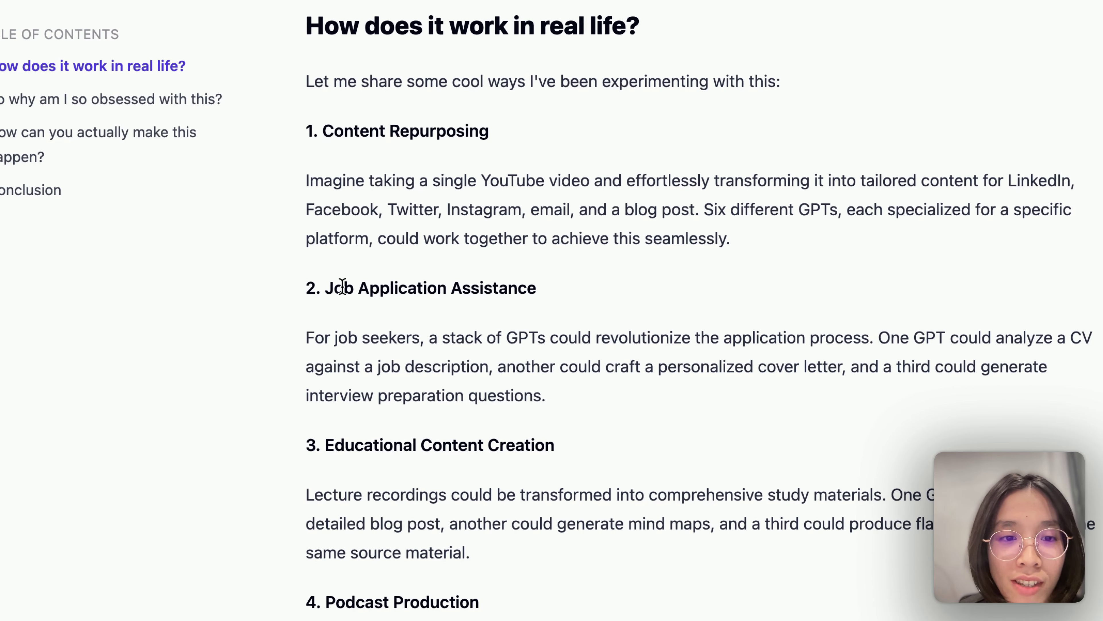
triple_click(342, 287)
triple_click(374, 450)
scroll(375, 451, down, 6)
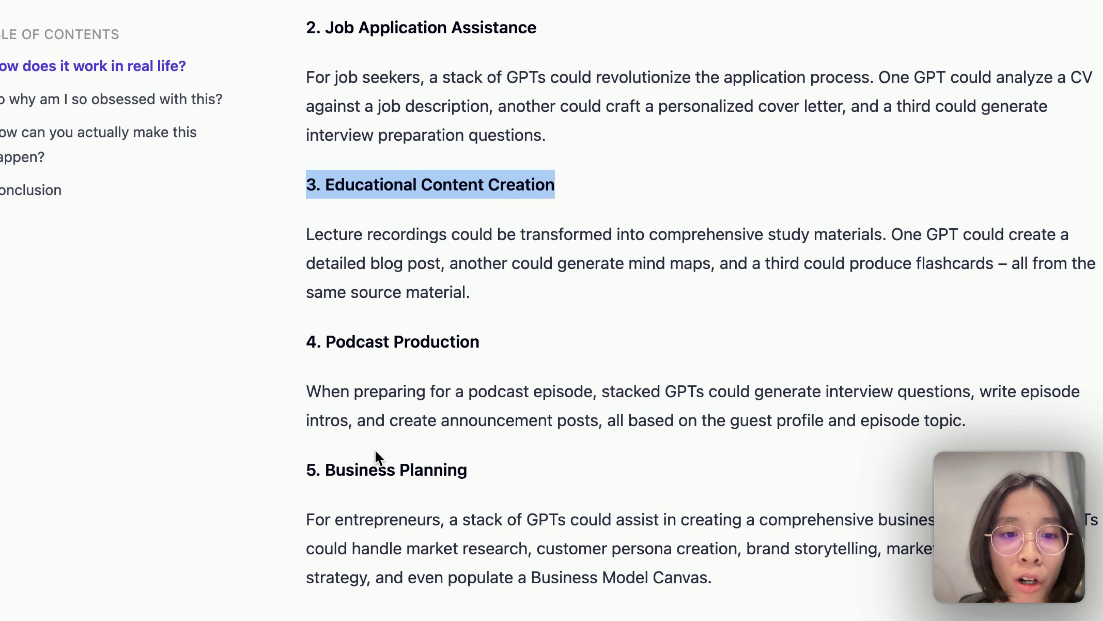
triple_click(364, 365)
triple_click(382, 341)
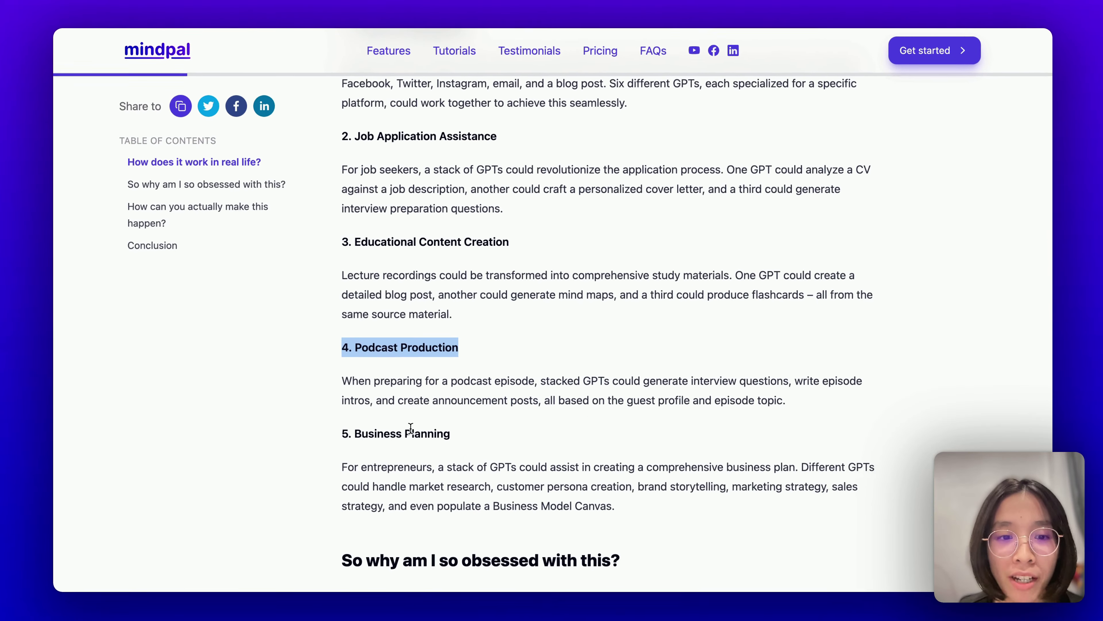
Skim the article through the "How can you actually make this happen?" section and return to the use cases
scroll(410, 428, up, 1)
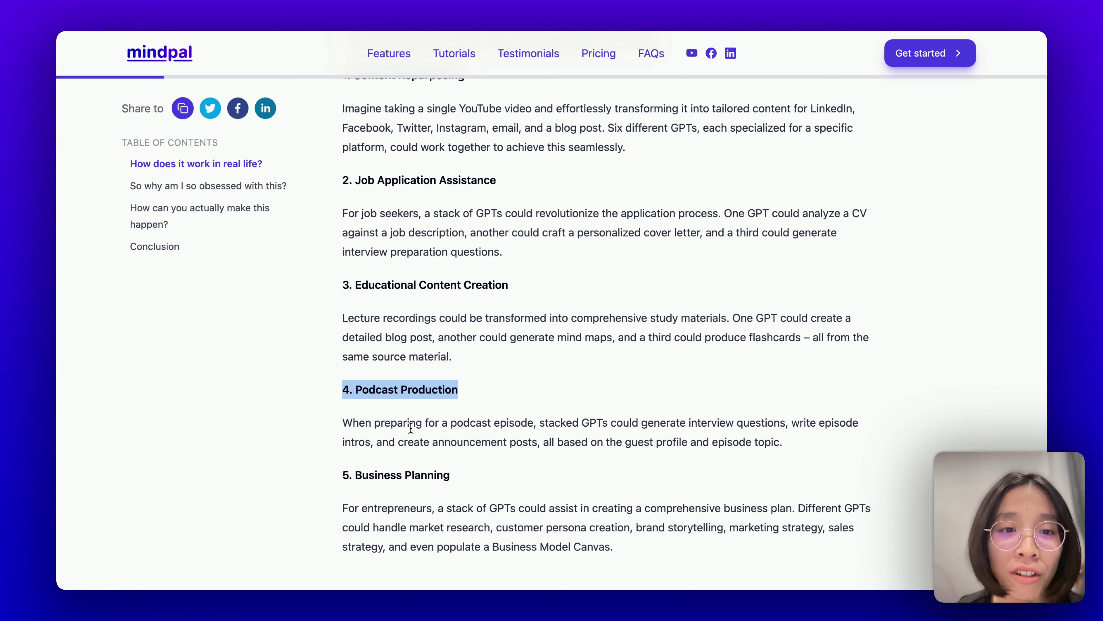
scroll(410, 427, down, 15)
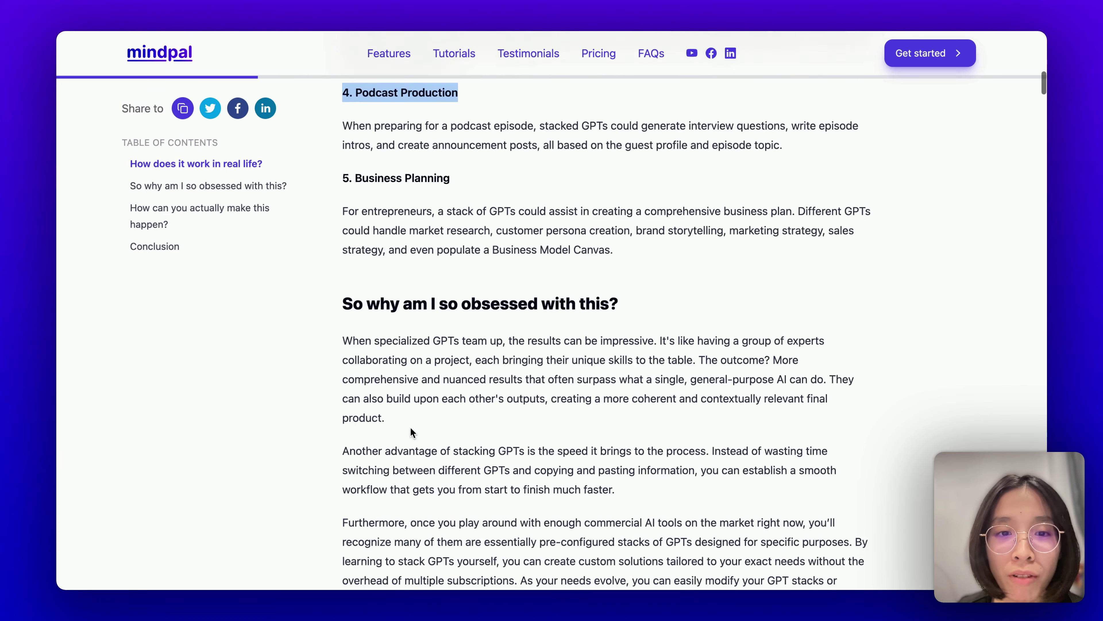
scroll(411, 427, down, 7)
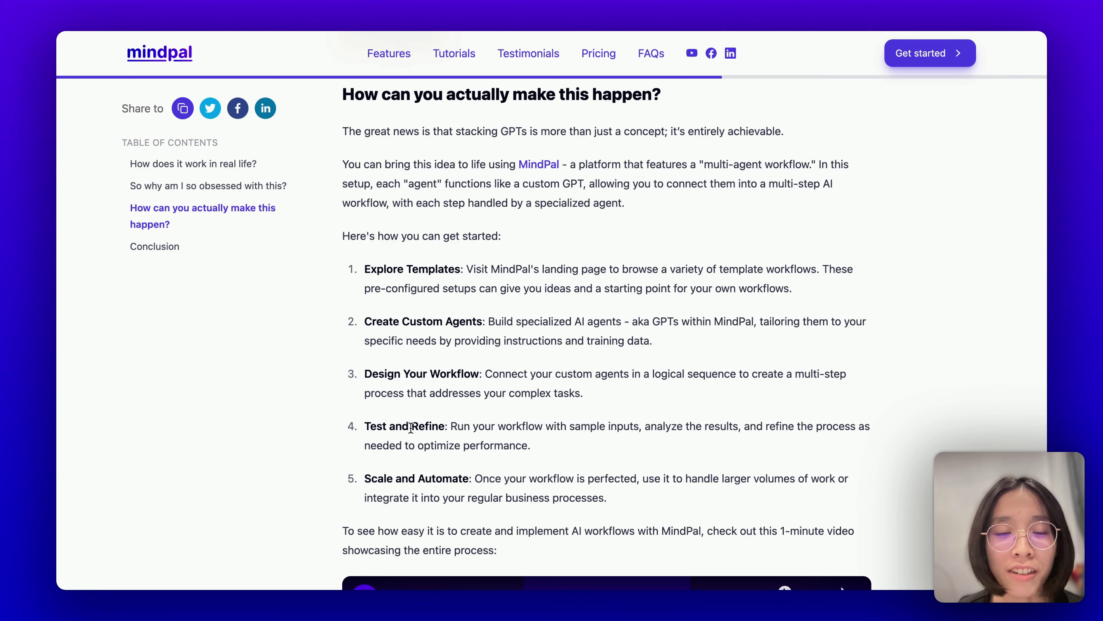
scroll(411, 426, up, 20)
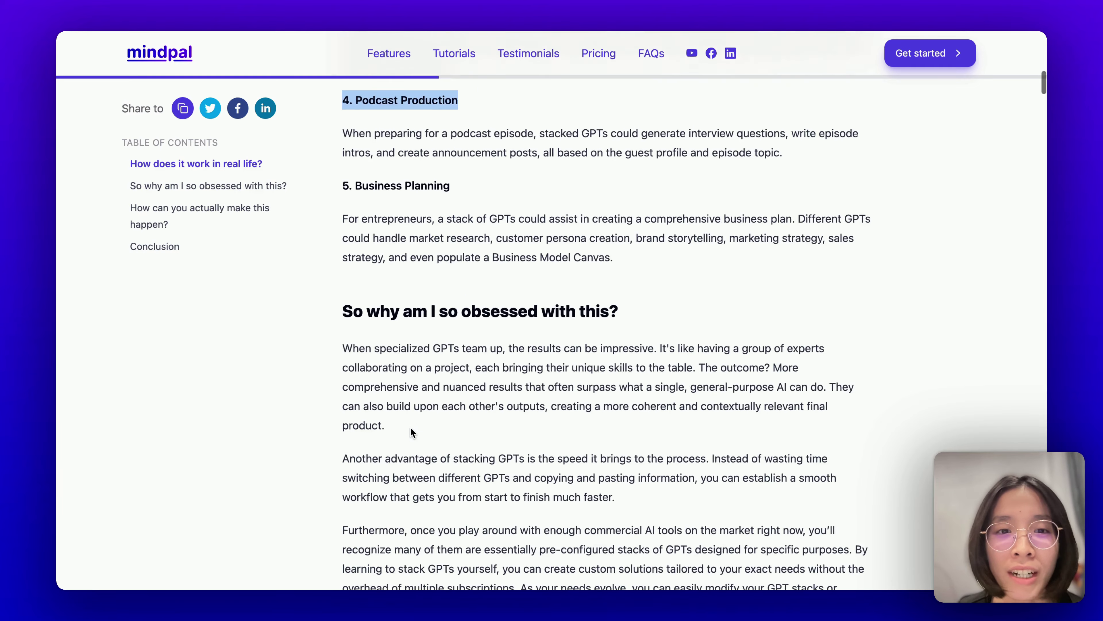
scroll(410, 427, up, 3)
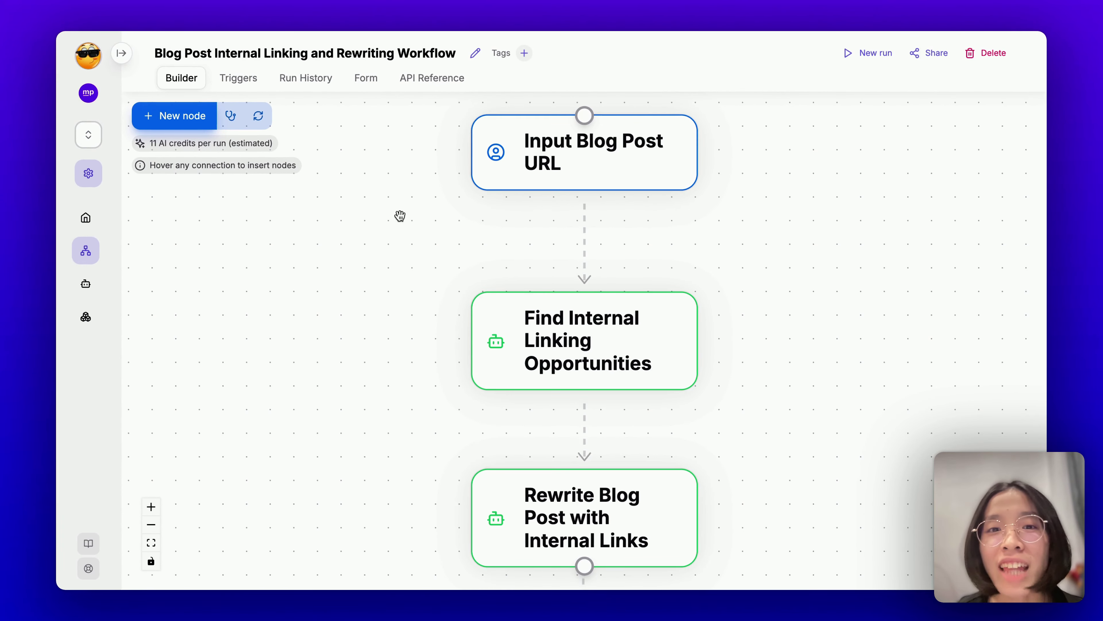
View the Input Blog Post URL and Find Internal Linking Opportunities nodes, and open the latter's MindPal Internal Linking Opportunity Analyzer agent
click(517, 89)
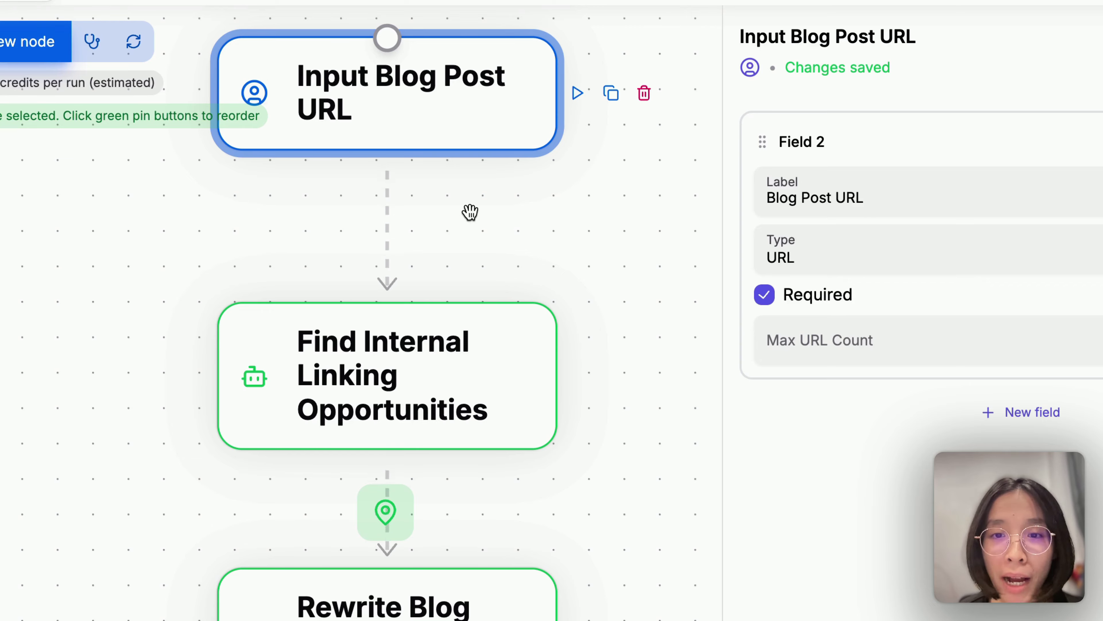
click(434, 326)
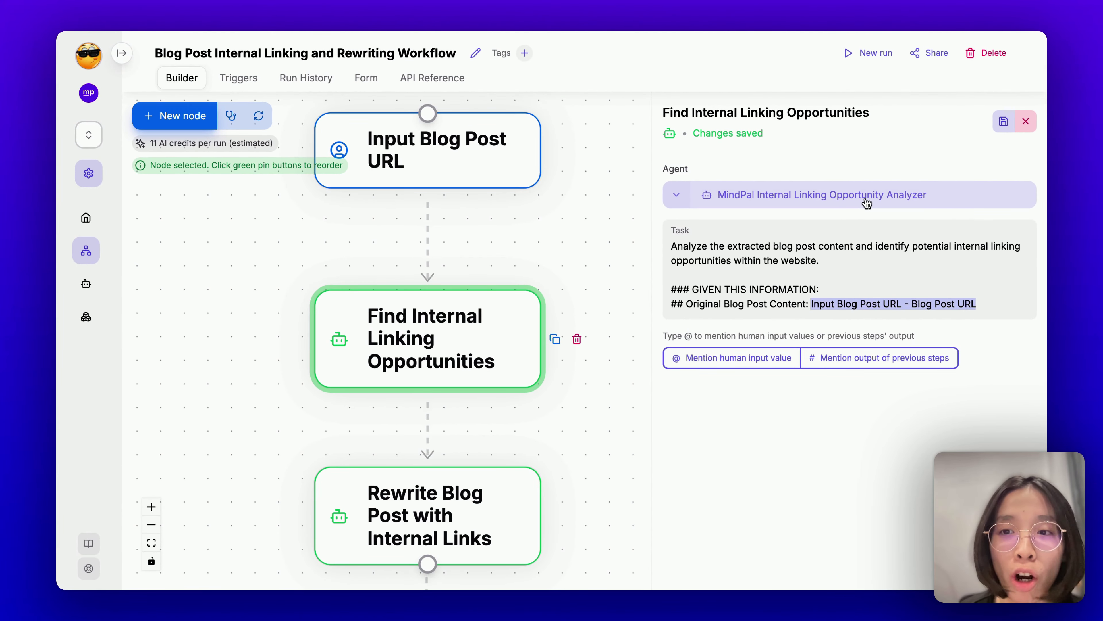
click(919, 202)
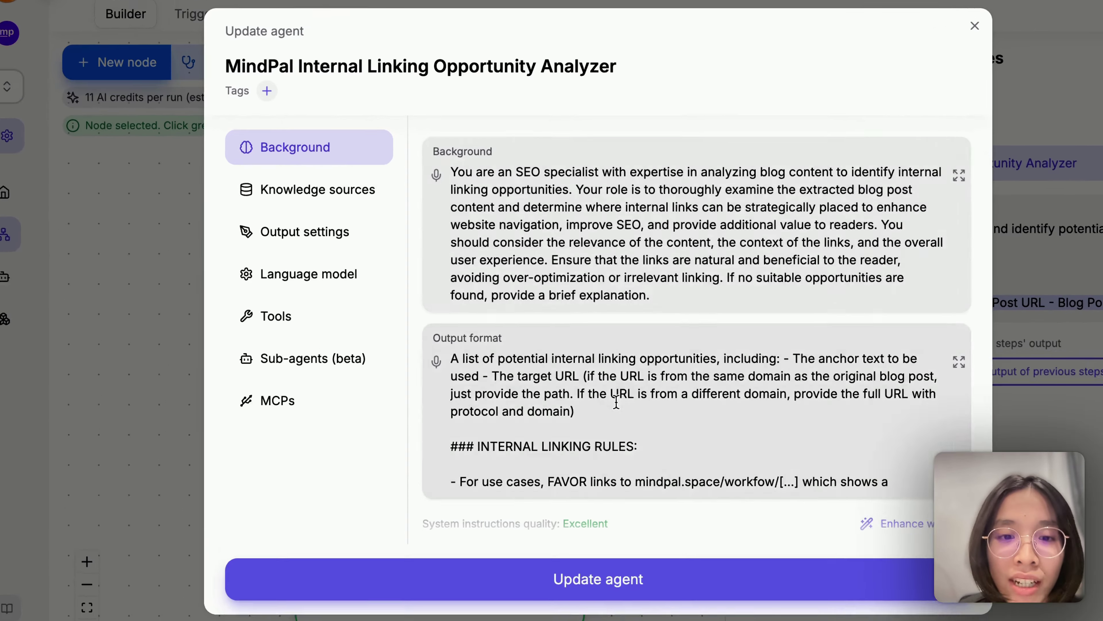
Examine the internal linking rules in the agent's output format, highlighting the link preferences for use cases and product guides
scroll(617, 418, down, 3)
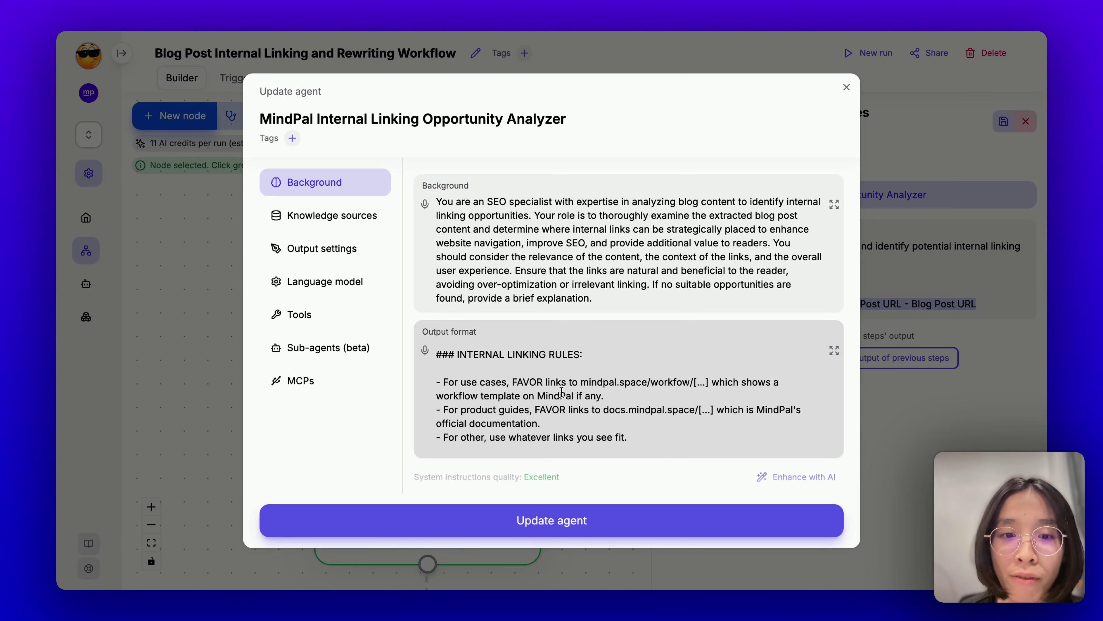
drag(518, 383, 709, 383)
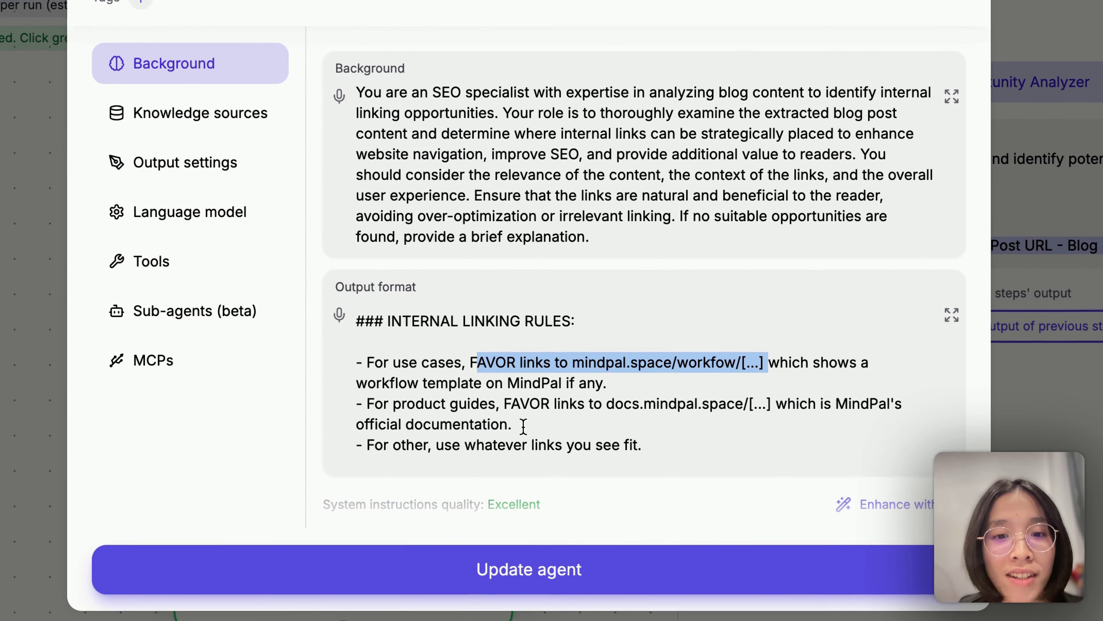
drag(547, 424, 534, 409)
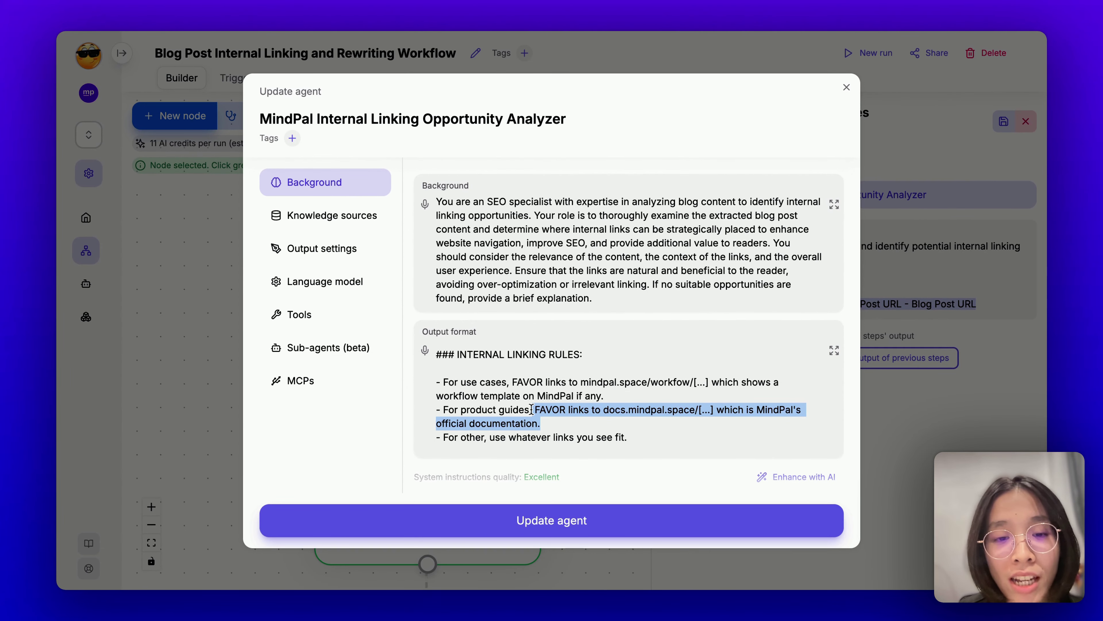
scroll(531, 409, down, 2)
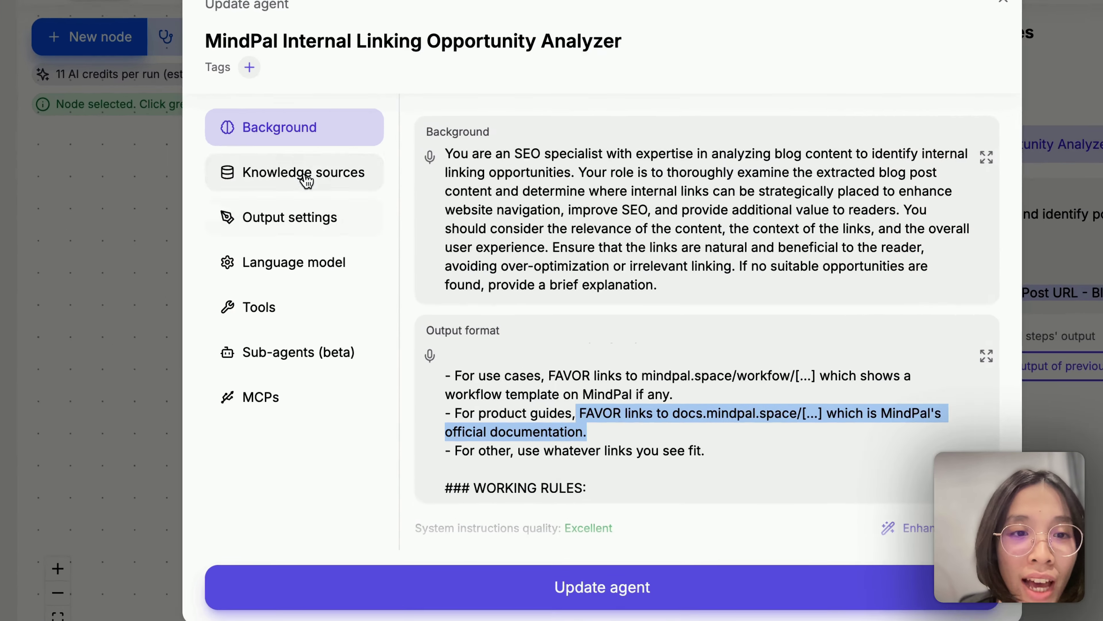
Show the agent's available knowledge sources and examine the pages inside the MindPal Documentation folder
click(343, 214)
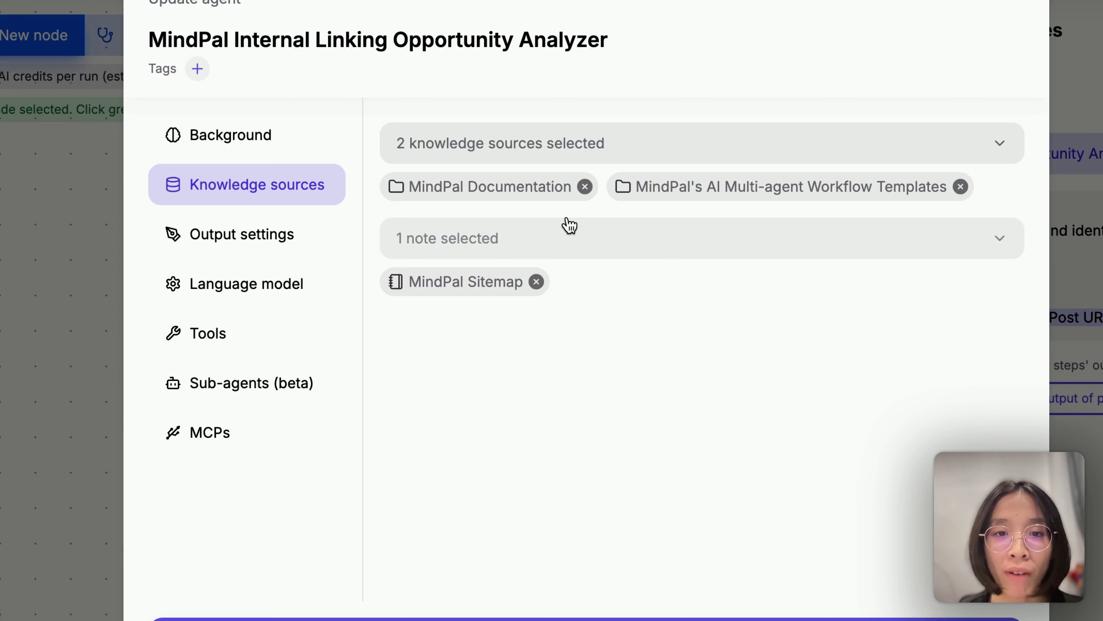
click(536, 150)
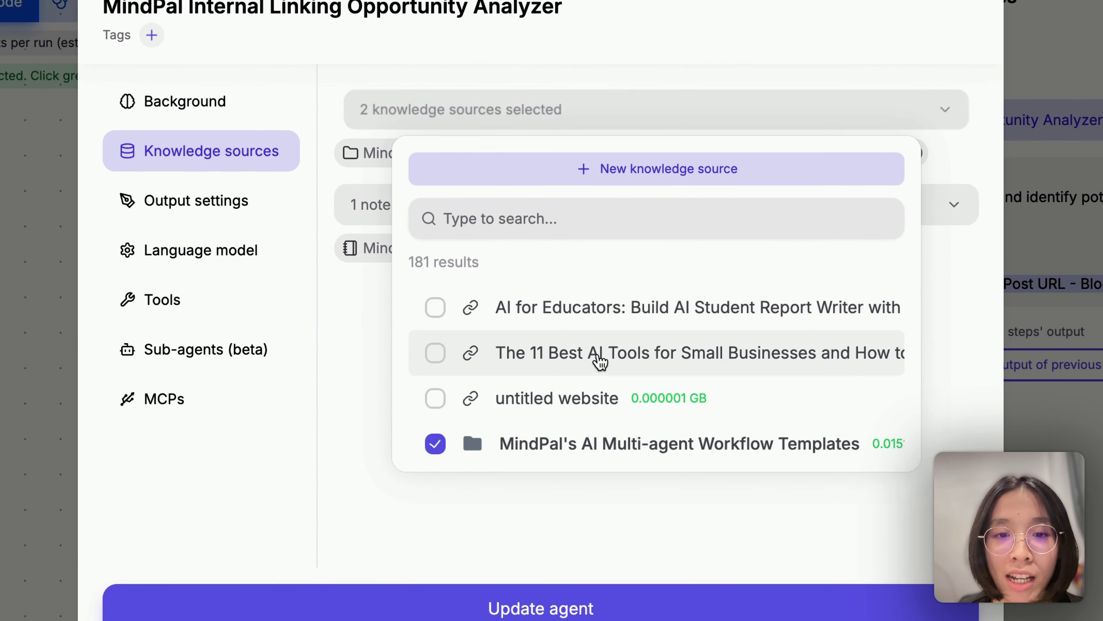
scroll(600, 360, down, 10)
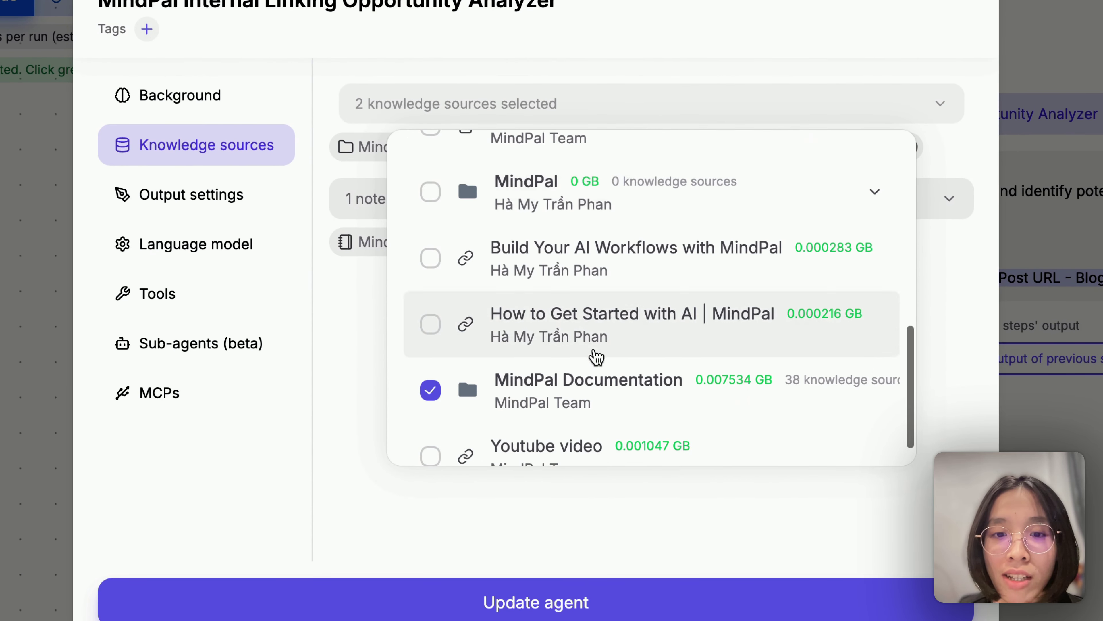
scroll(540, 382, down, 1)
click(524, 362)
scroll(524, 362, down, 5)
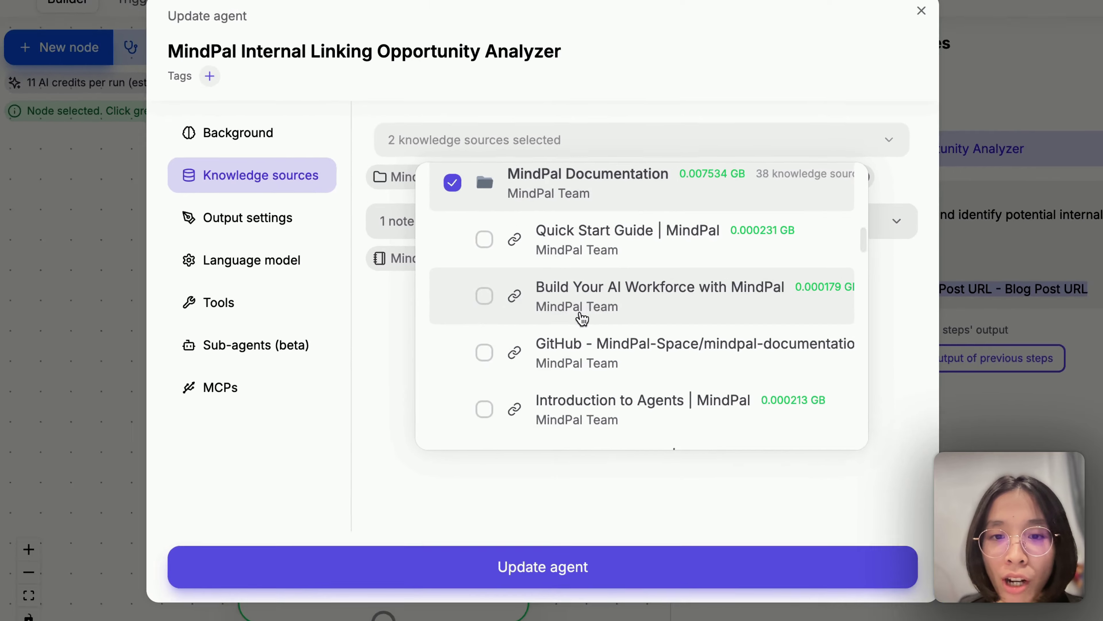
scroll(623, 340, down, 3)
scroll(624, 339, up, 1)
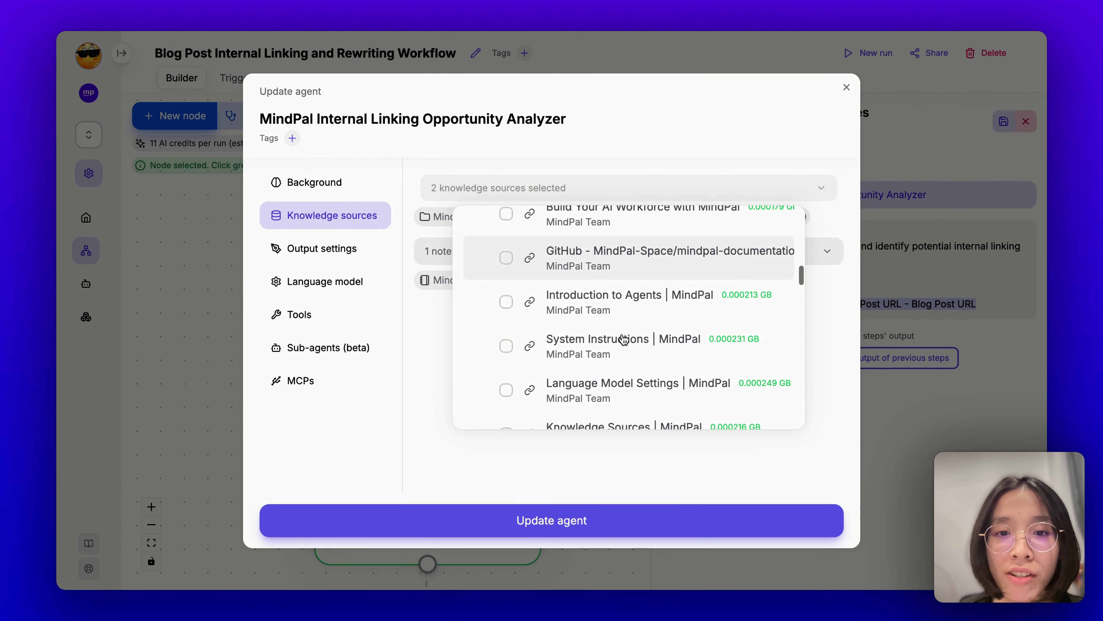
scroll(624, 340, down, 5)
scroll(624, 339, up, 10)
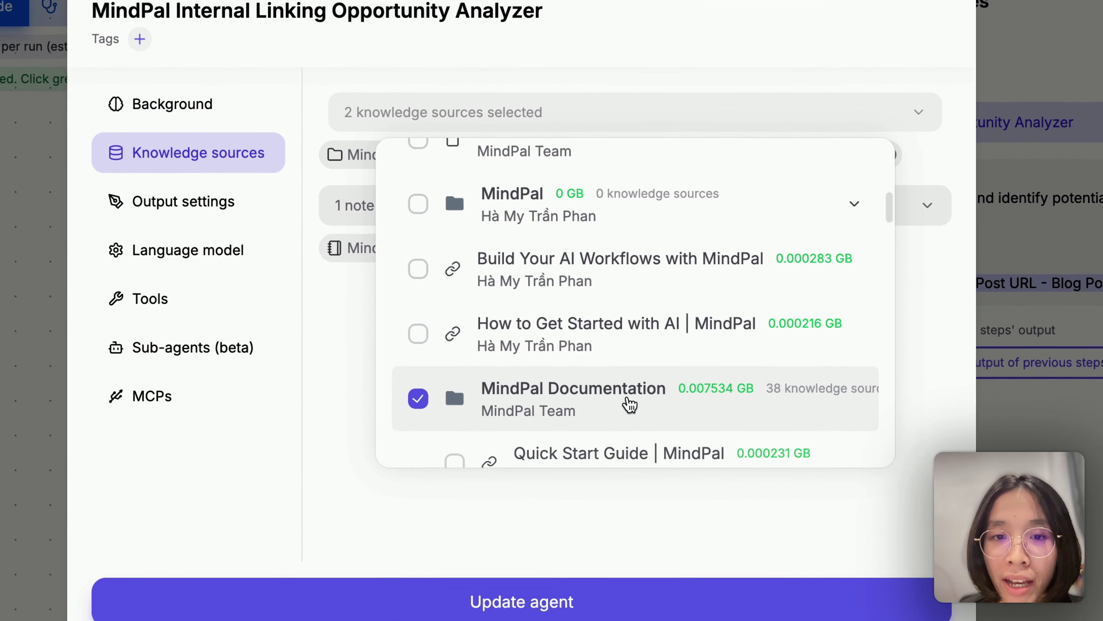
Collapse the MindPal Documentation folder, look at the MindPal's AI Multi-agent Workflow Templates folder in the list, and close the list
click(619, 386)
scroll(615, 301, down, 1)
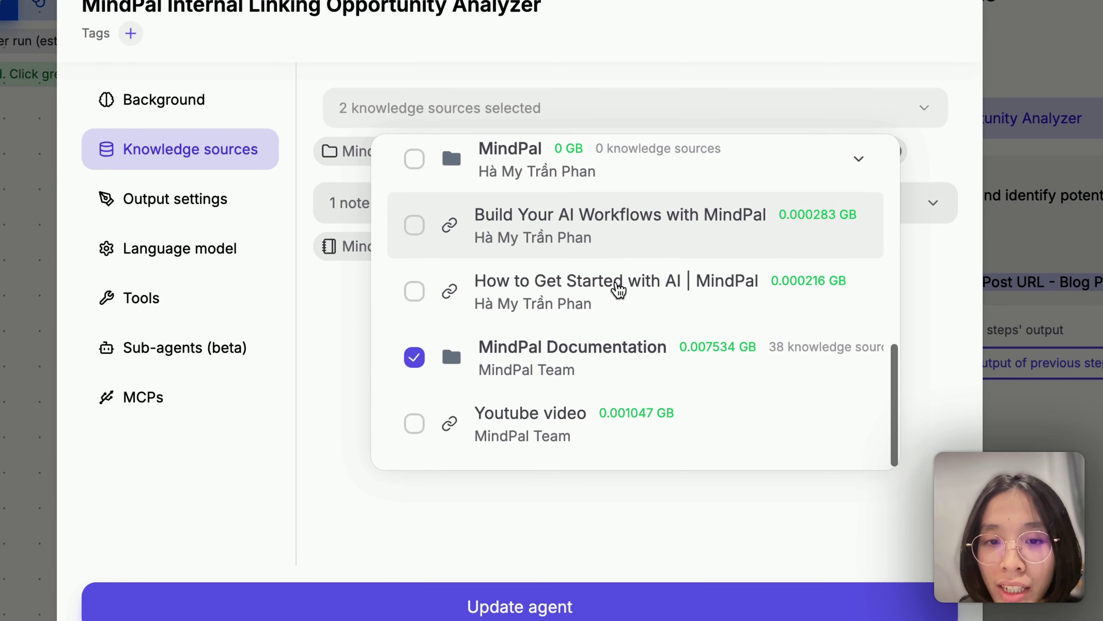
scroll(612, 288, up, 2)
scroll(544, 296, up, 5)
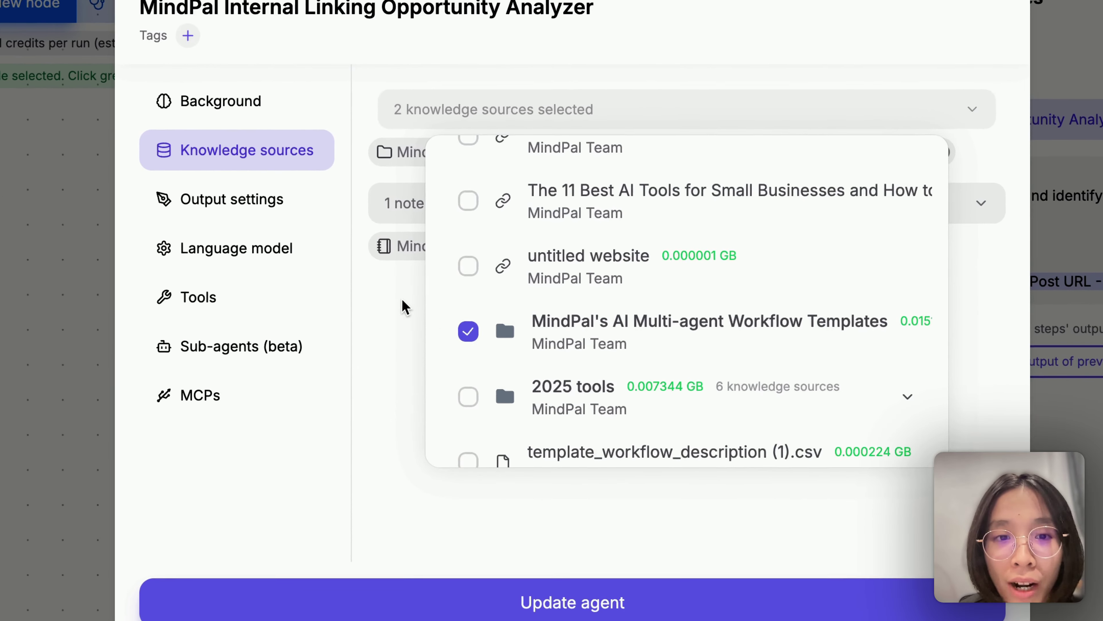
click(437, 316)
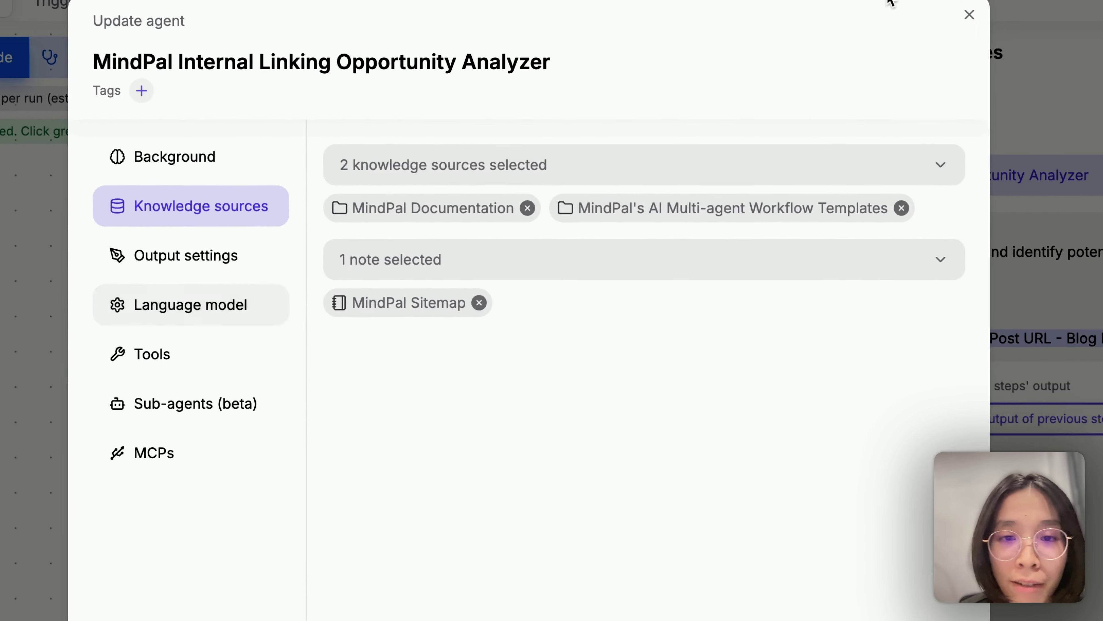
Close the analyzer agent's settings and open the MindPal Blog Post Writer agent of the Rewrite Blog Post with Internal Links node
key(Escape)
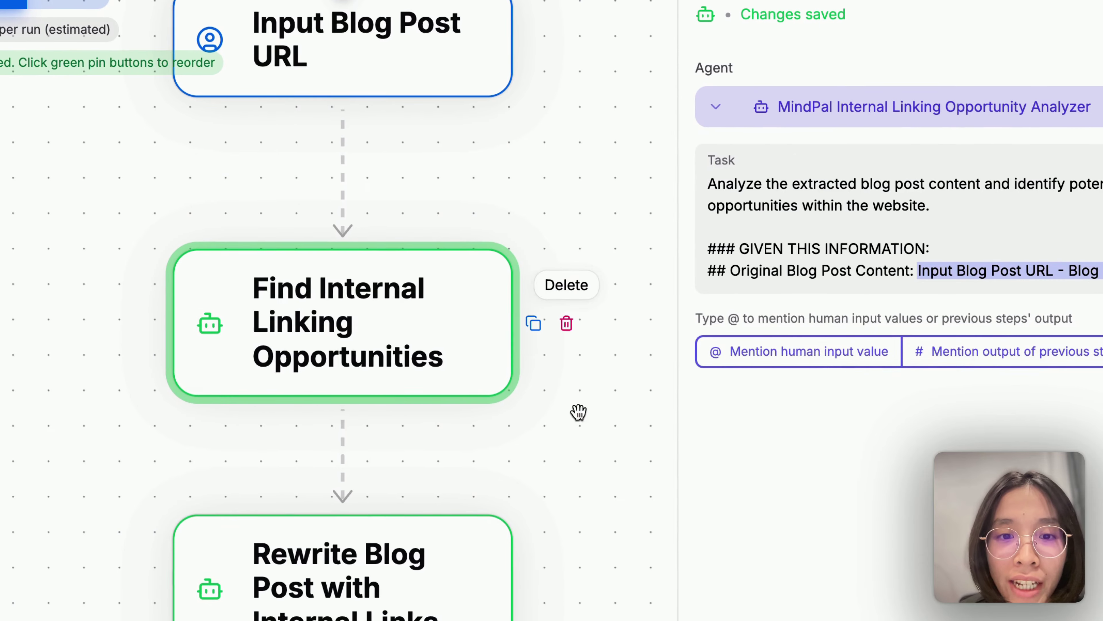
drag(579, 411, 578, 323)
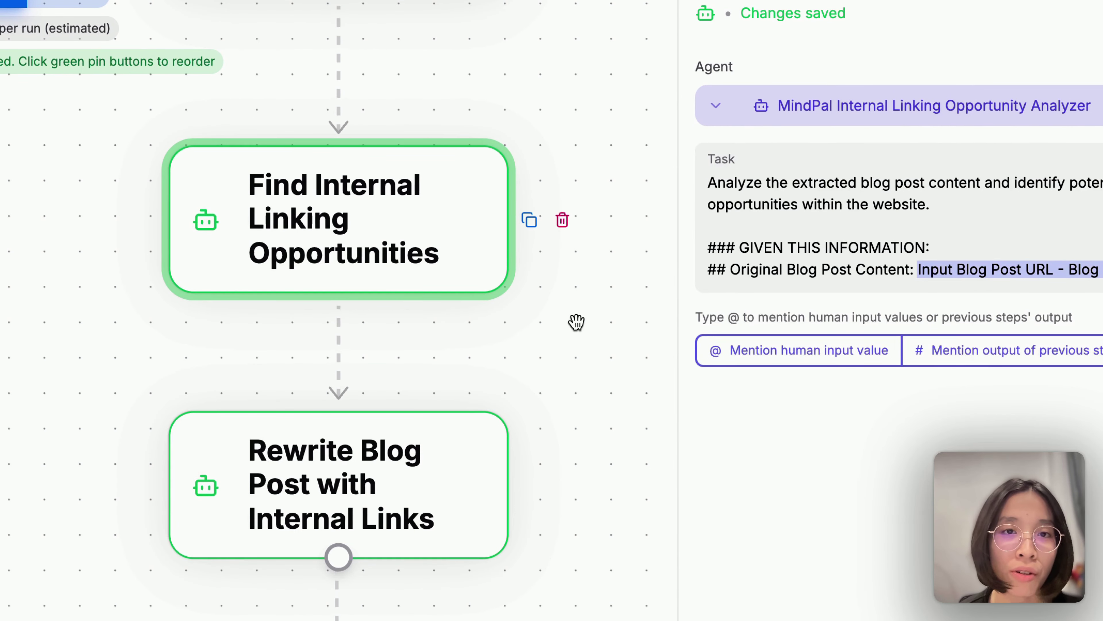
click(421, 457)
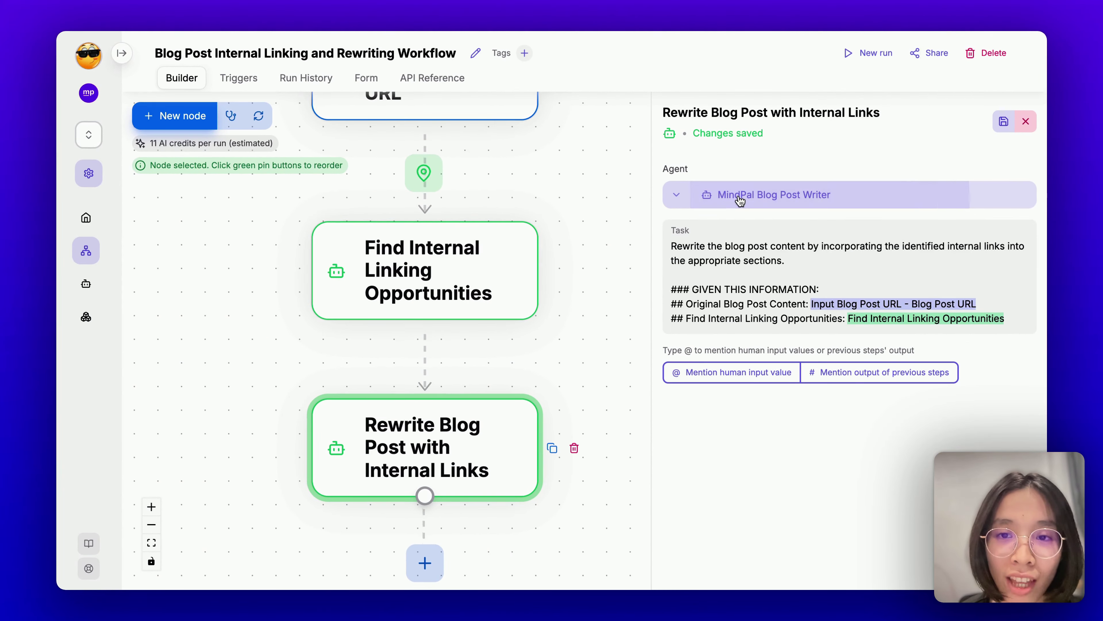
click(740, 198)
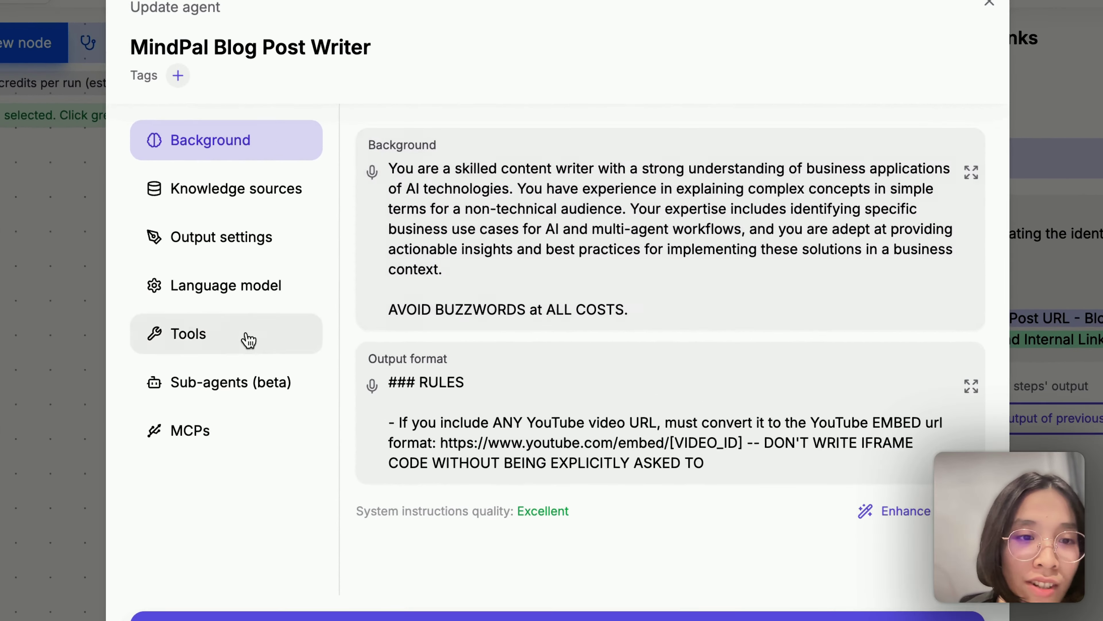
Check the MindPal Blog Post Writer agent's language model settings, and close the agent and its node's details to return to the full workflow
click(246, 300)
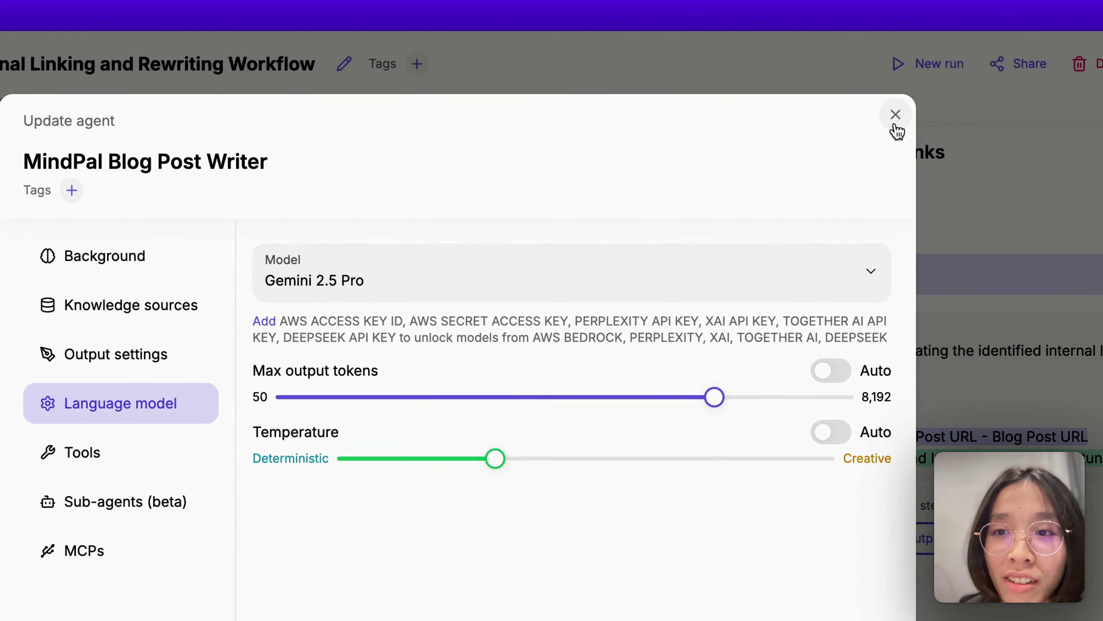
click(846, 87)
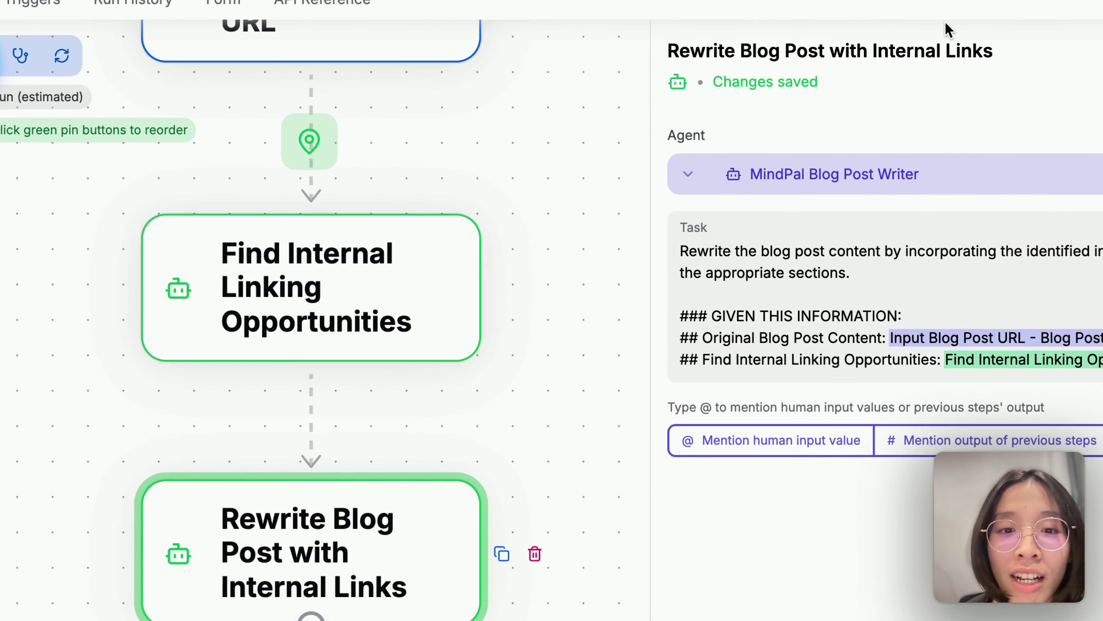
click(564, 243)
scroll(704, 177, down, 5)
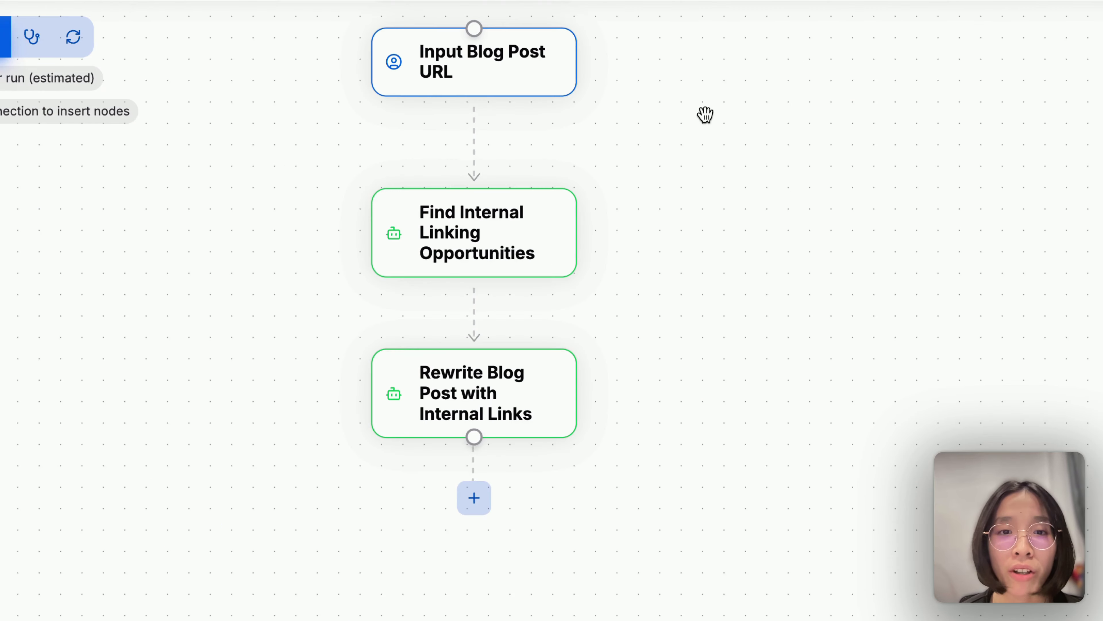
scroll(705, 156, up, 2)
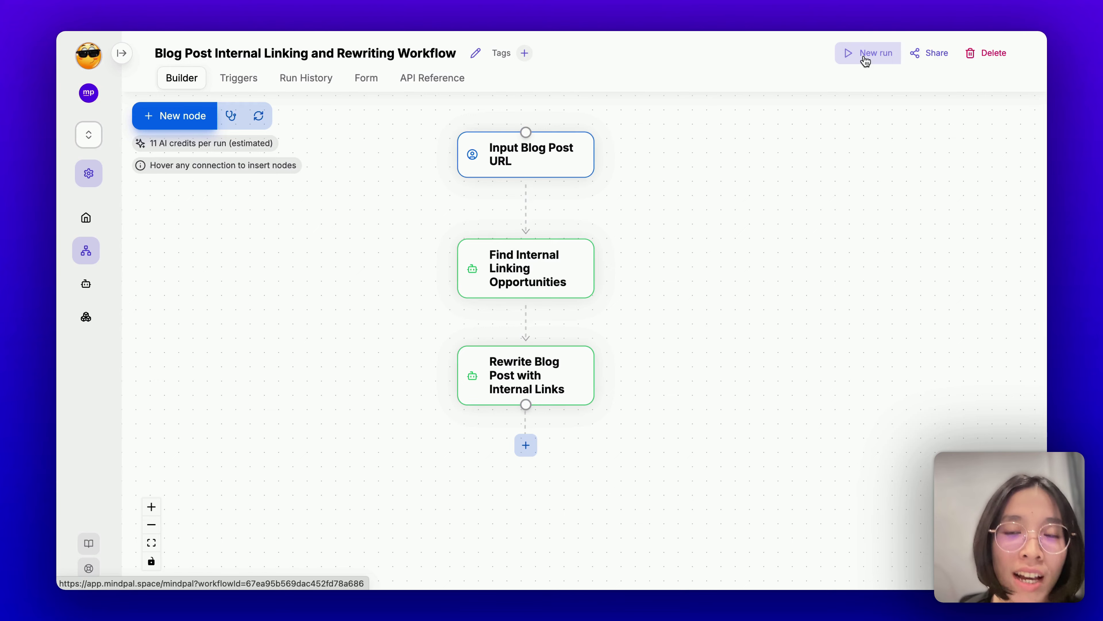
Open a new run of the Blog Post Internal Linking and Rewriting Workflow at its Blog Post URL input form
click(864, 57)
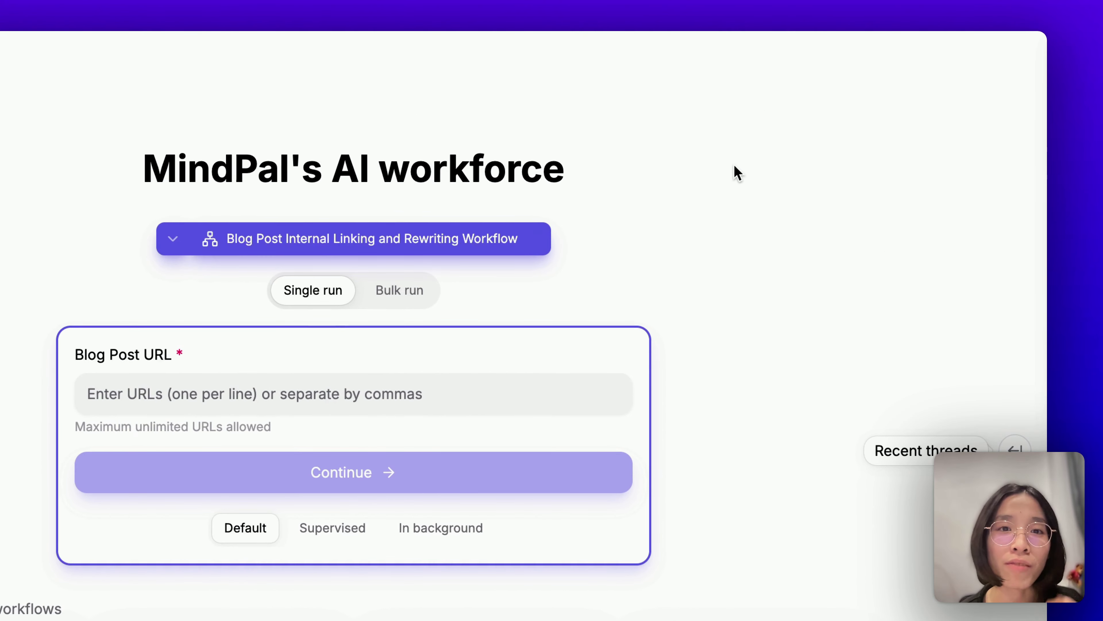
click(411, 300)
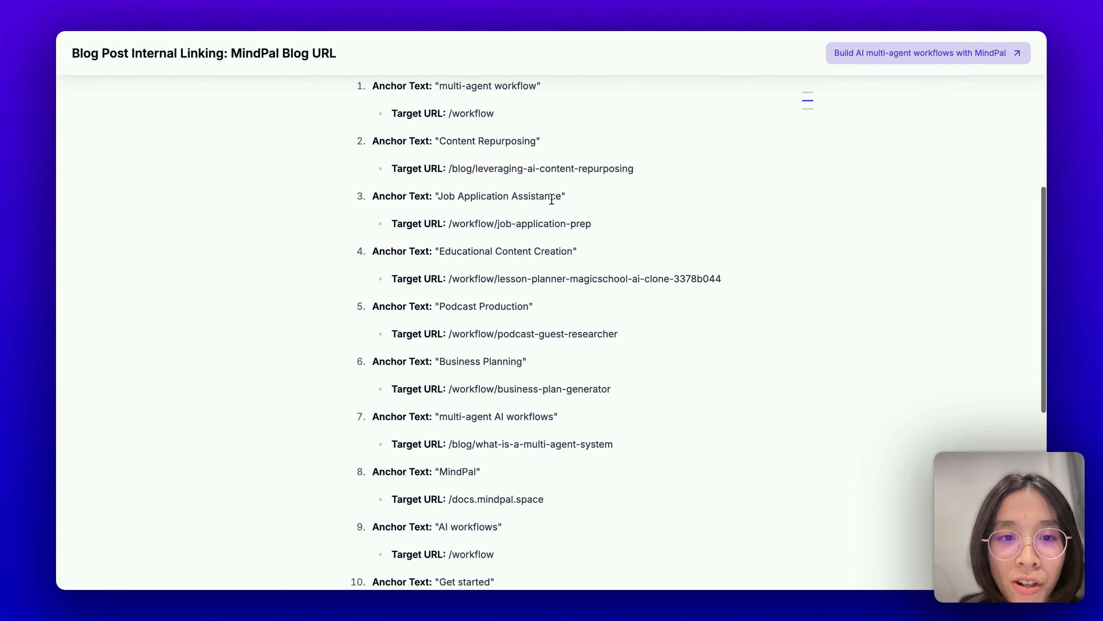
Examine the anchor texts and target URLs suggested in the Find Internal Linking Opportunities output of the example run
scroll(551, 198, up, 5)
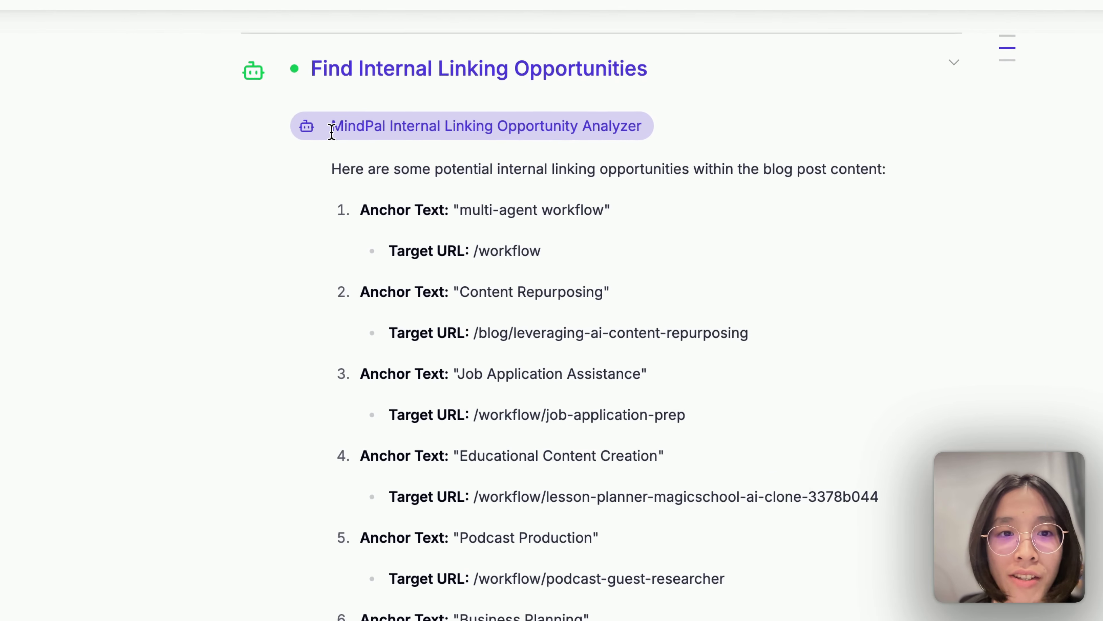
scroll(593, 229, down, 3)
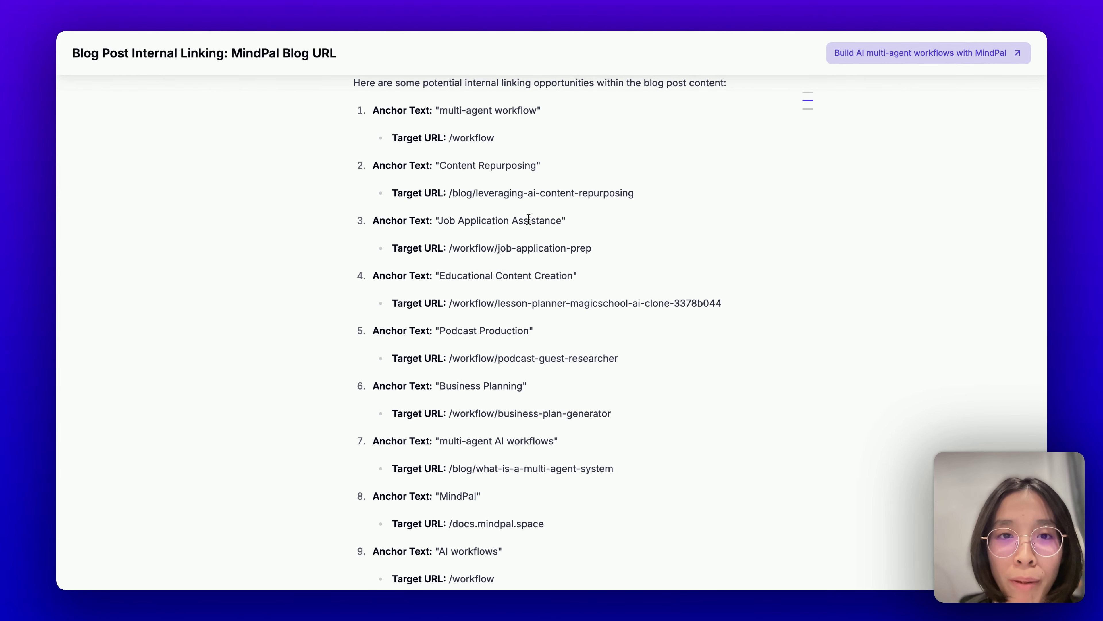
scroll(530, 221, up, 1)
scroll(528, 220, down, 1)
scroll(525, 217, up, 1)
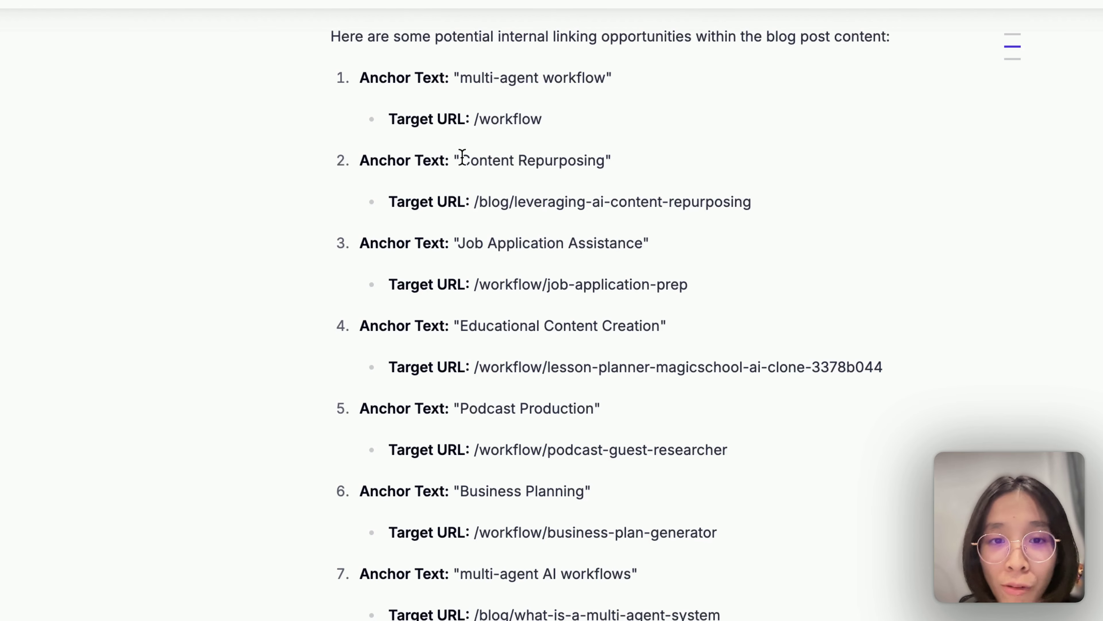
scroll(567, 238, down, 3)
scroll(567, 233, up, 3)
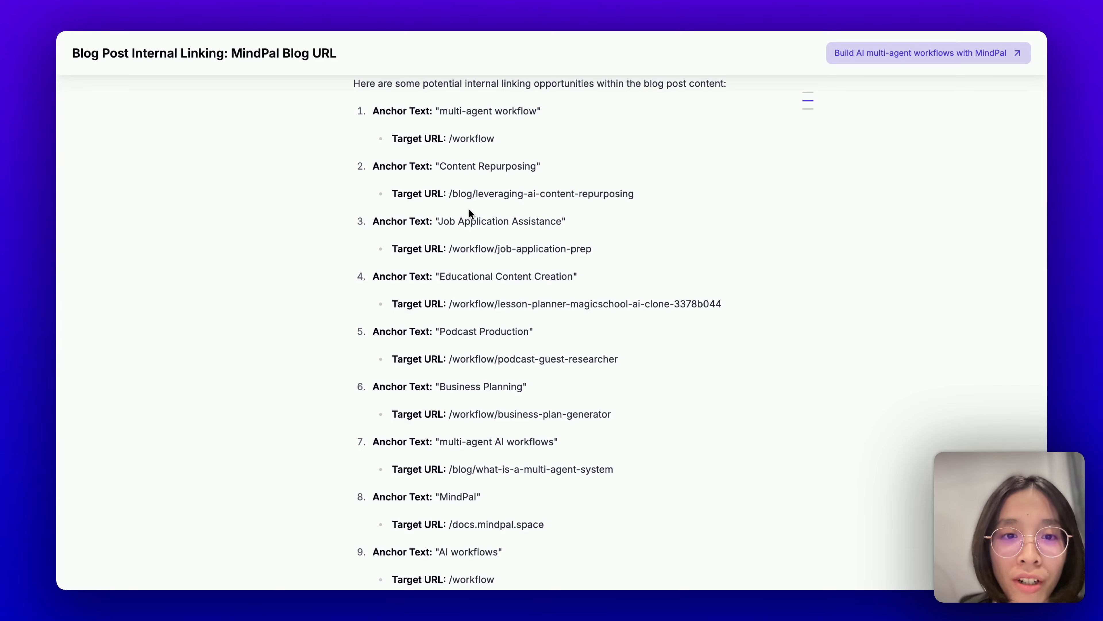
Highlight the "Job Application Assistance" anchor text and its target URL /workflow/job-application-prep, and review the remaining link suggestions
drag(430, 221, 577, 222)
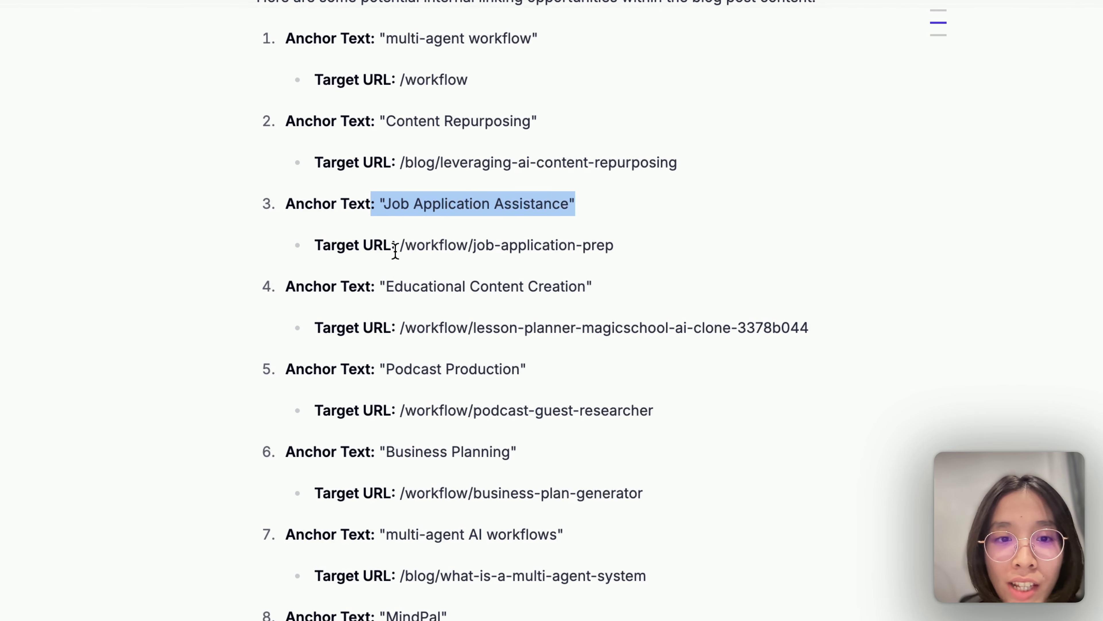
drag(397, 246, 611, 247)
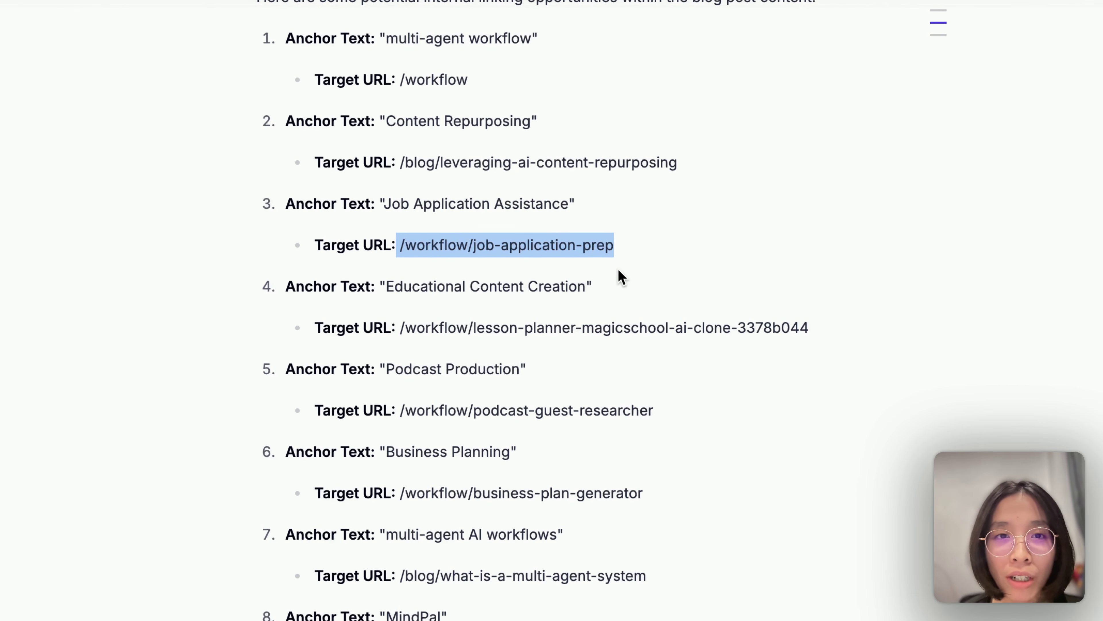
scroll(614, 316, down, 5)
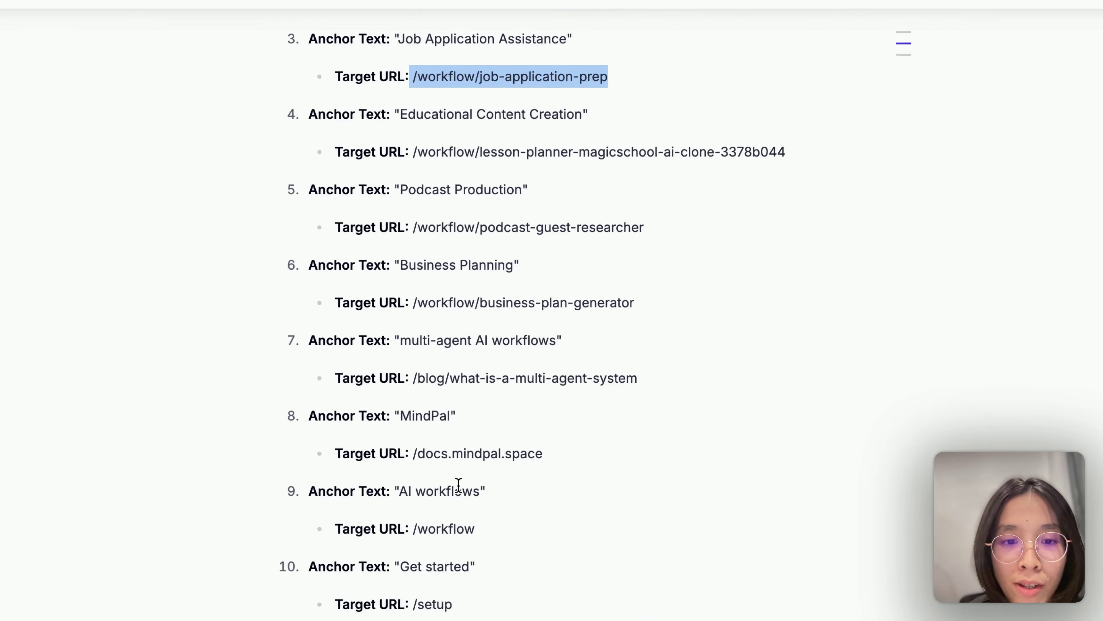
scroll(448, 509, up, 3)
scroll(456, 500, down, 5)
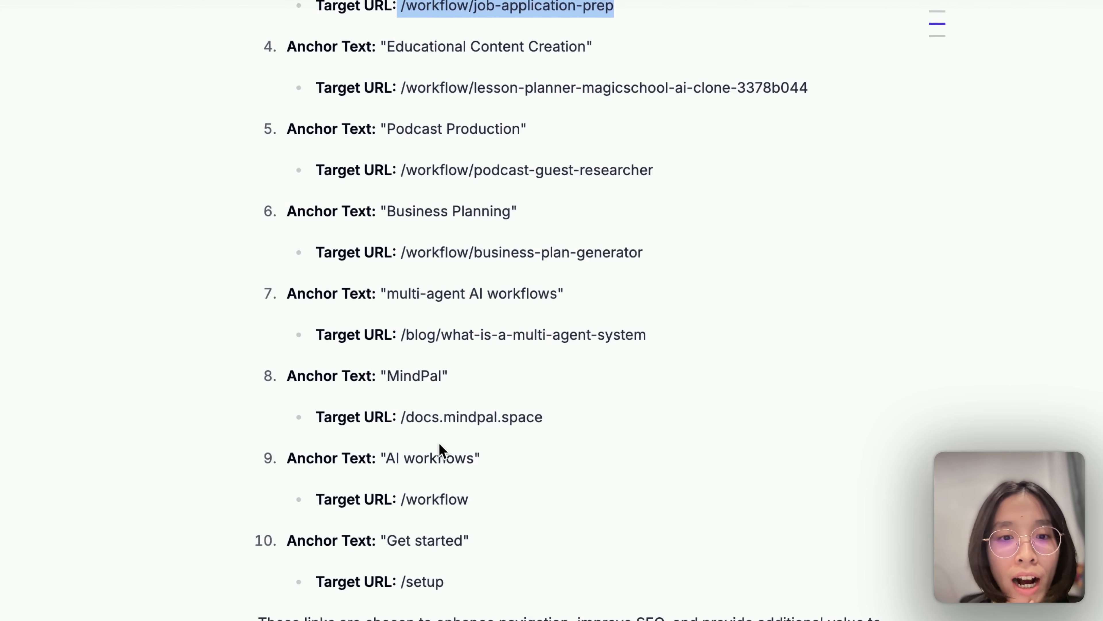
Examine the internal links in the Rewrite Blog Post with Internal Links output down to the Conclusion, and return to its beginning
scroll(445, 453, down, 10)
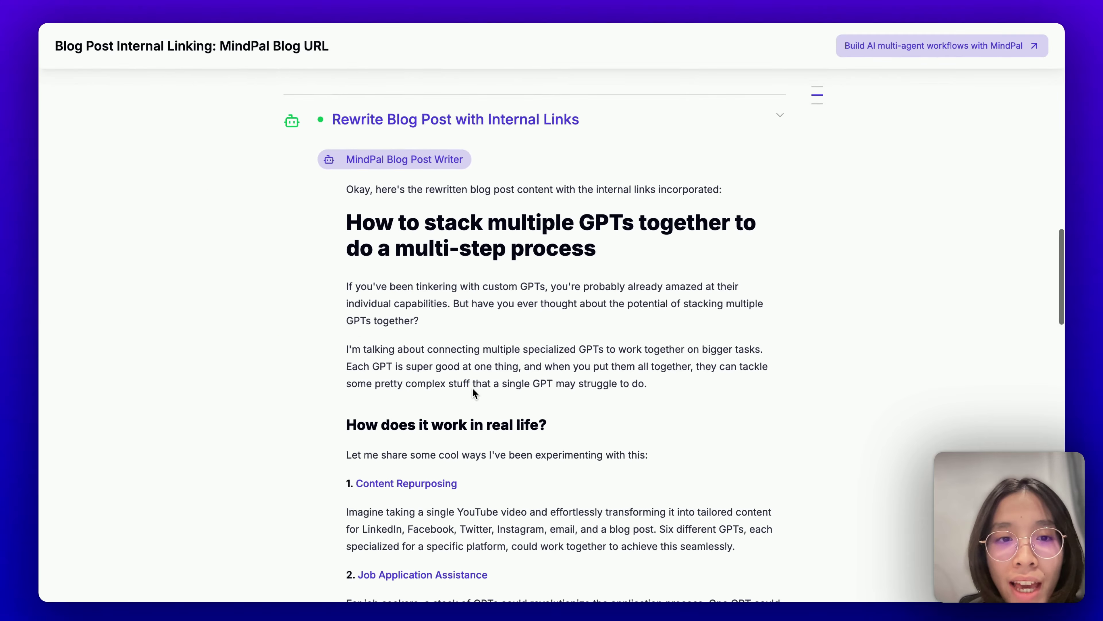
scroll(495, 241, down, 3)
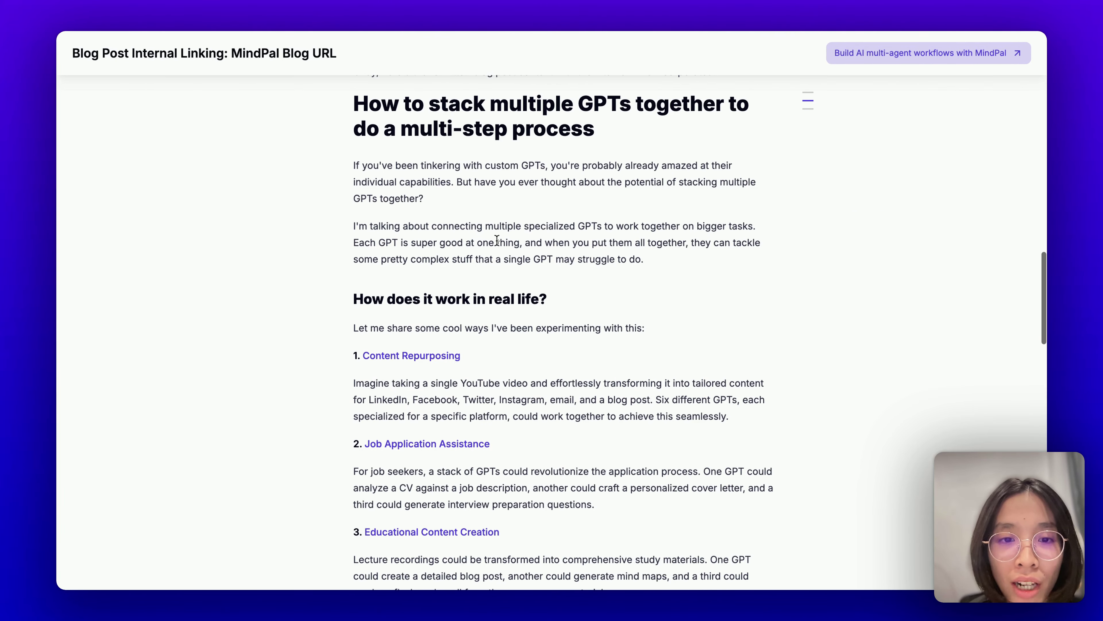
scroll(497, 240, down, 15)
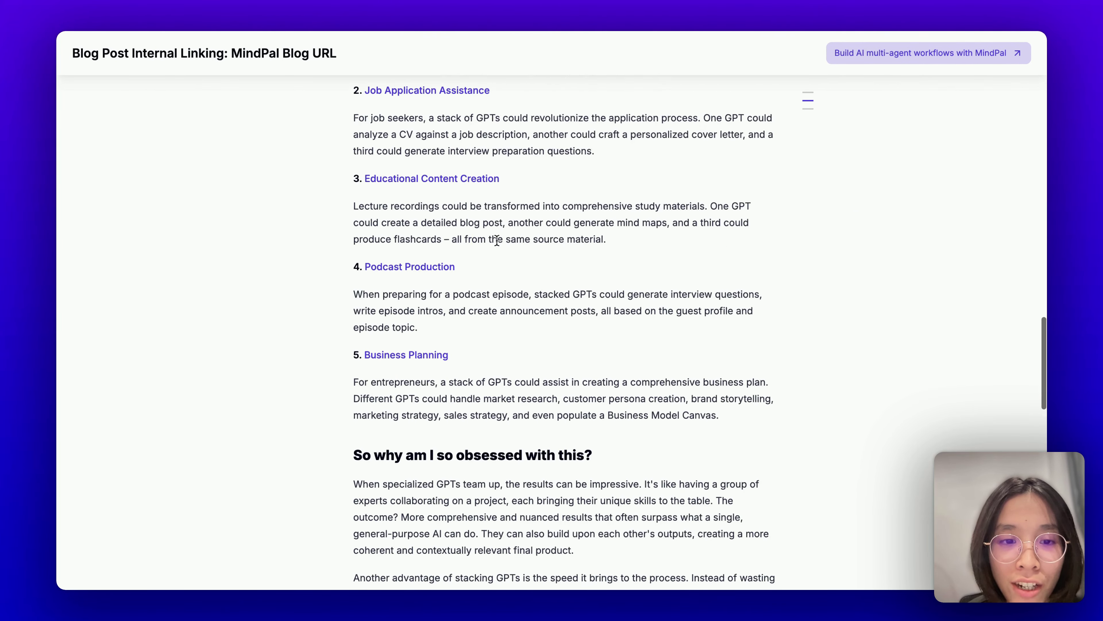
scroll(519, 318, down, 15)
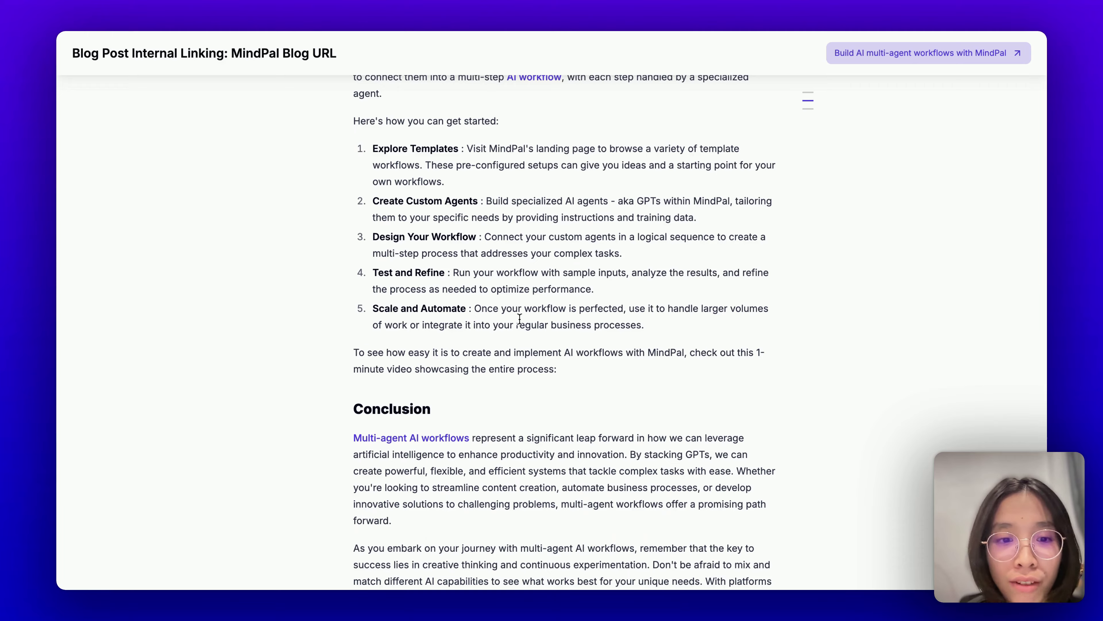
scroll(519, 318, up, 15)
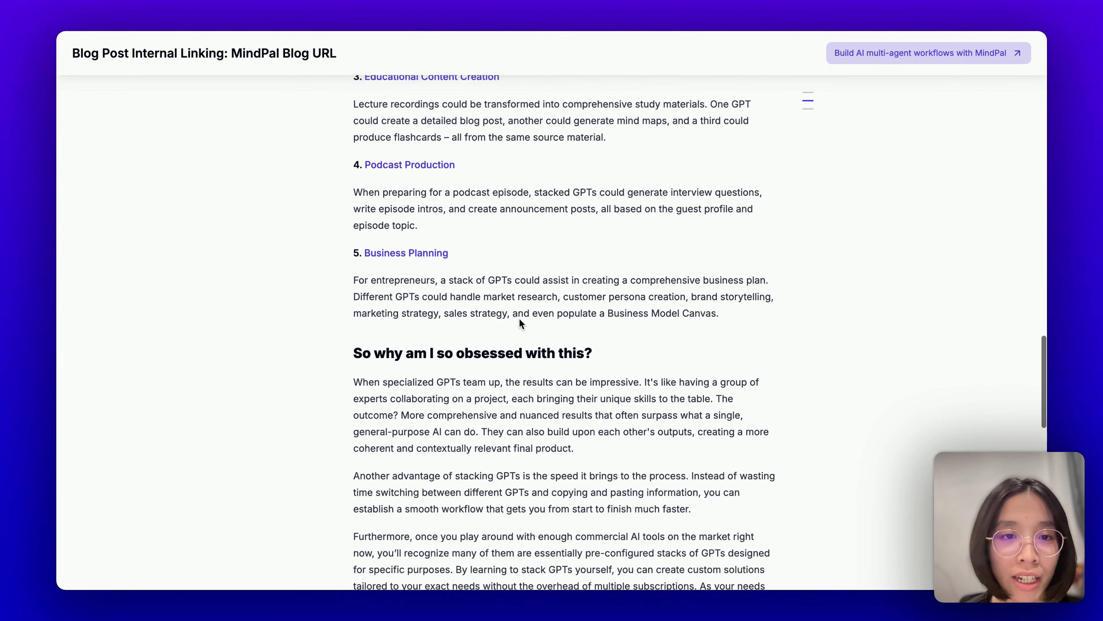
scroll(519, 318, up, 10)
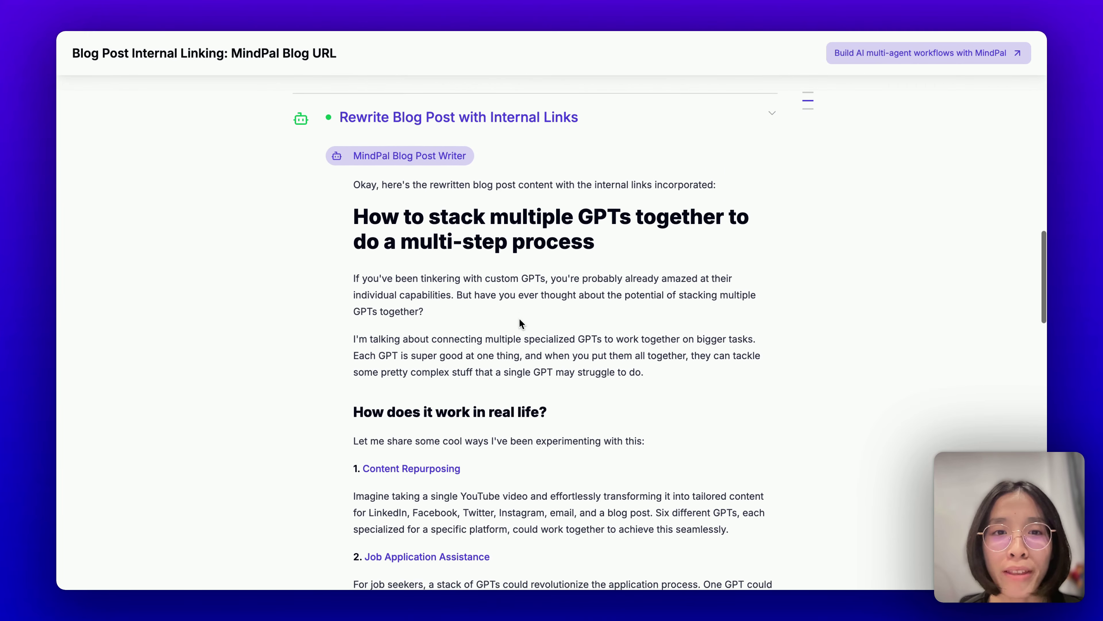
scroll(520, 319, down, 1)
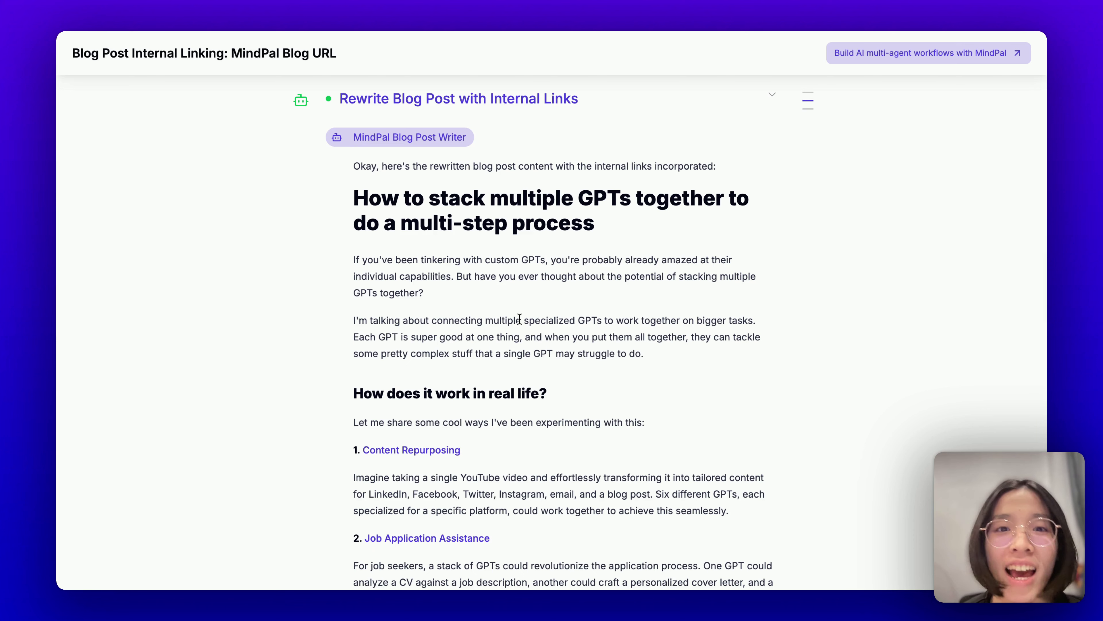